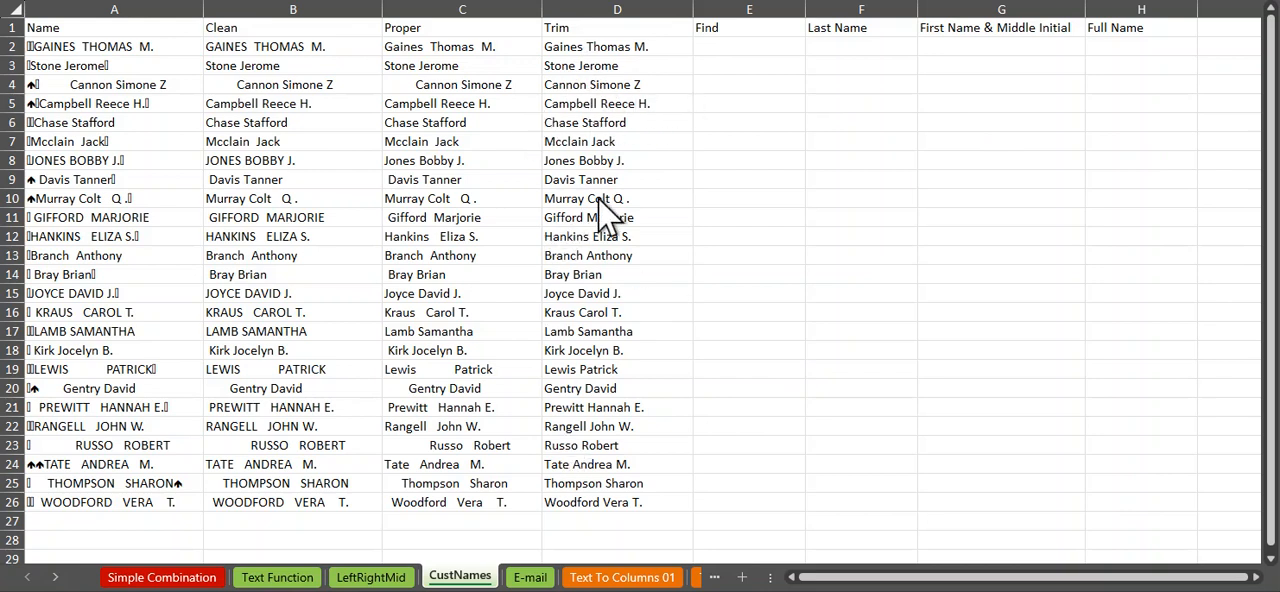
# Step: Insert a new column headed Len before the Last Name column, and narrow the Len and Find columns
pyautogui.click(737, 46)
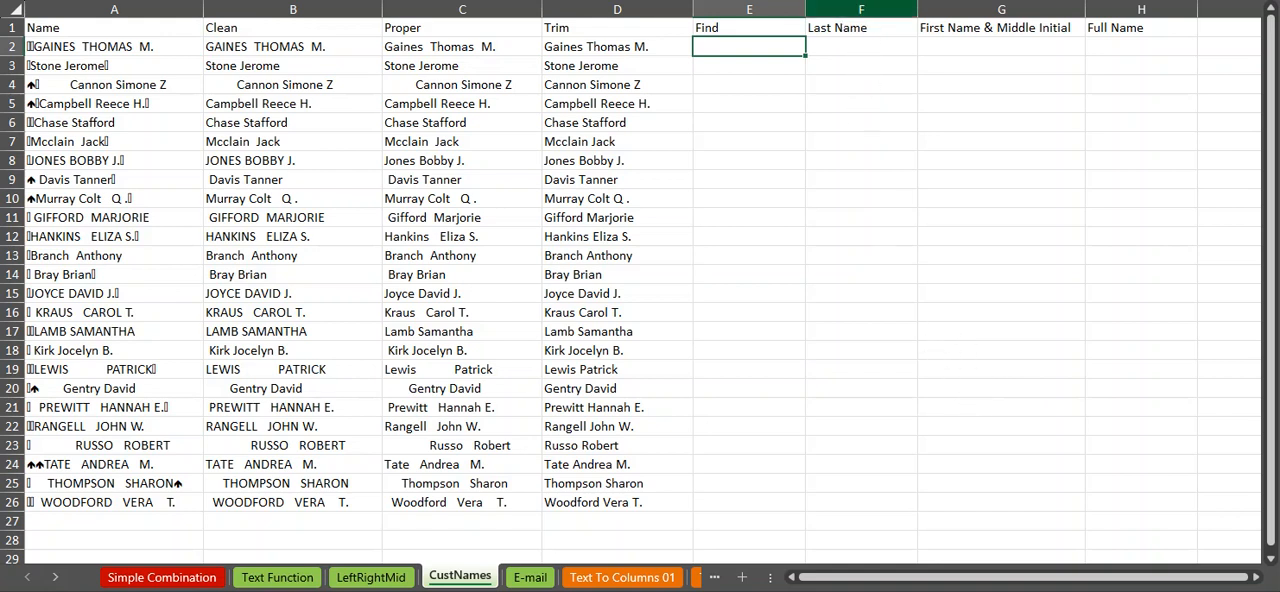
pyautogui.click(861, 9)
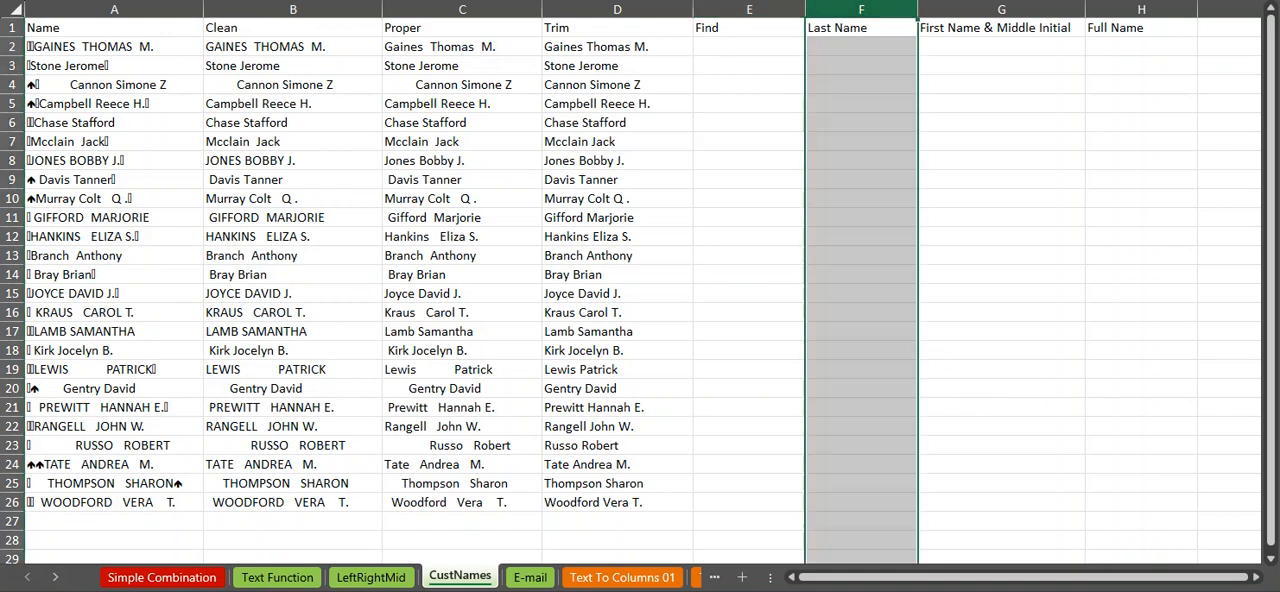
pyautogui.hotkey('ctrl', 'shift', '+')
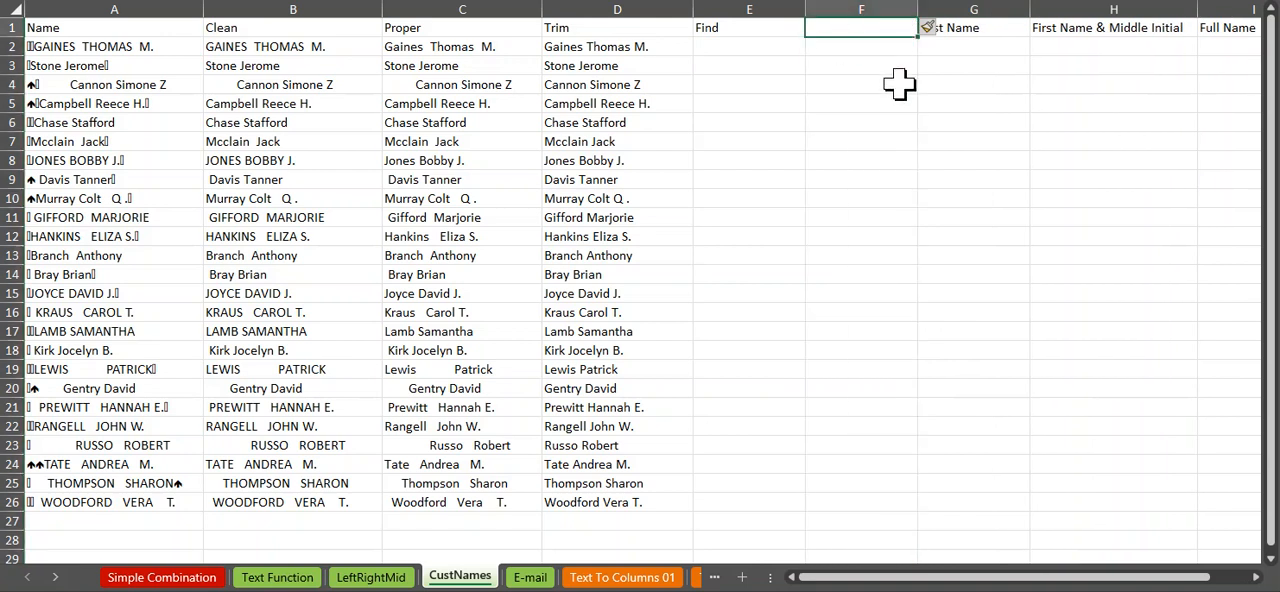
pyautogui.write('Len')
pyautogui.press('Return')
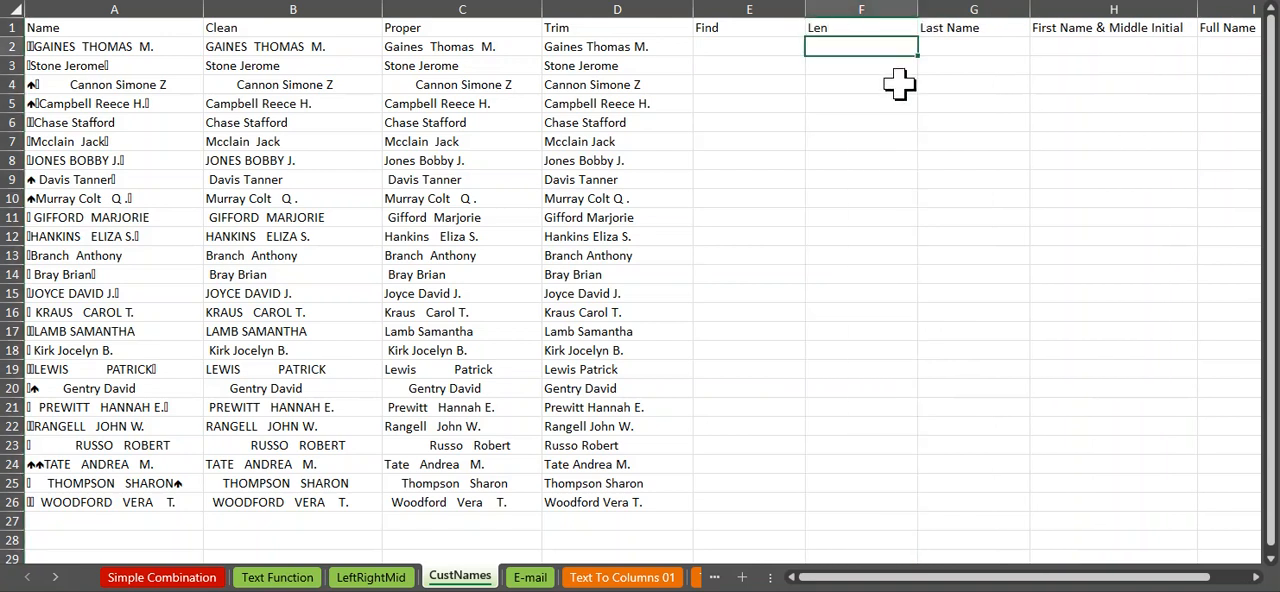
pyautogui.moveTo(918, 9); pyautogui.dragTo(840, 9)
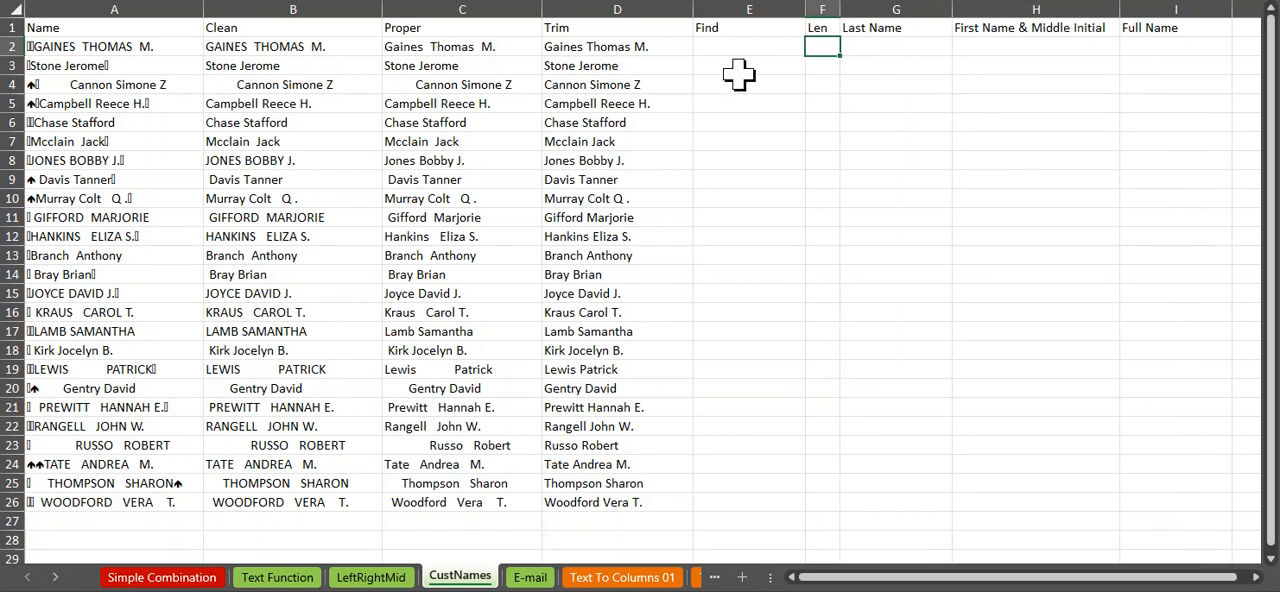
pyautogui.moveTo(805, 9); pyautogui.dragTo(744, 9)
# Step: In E2, locate the first space in the trimmed name with =FIND(" ",D2)
pyautogui.click(724, 48)
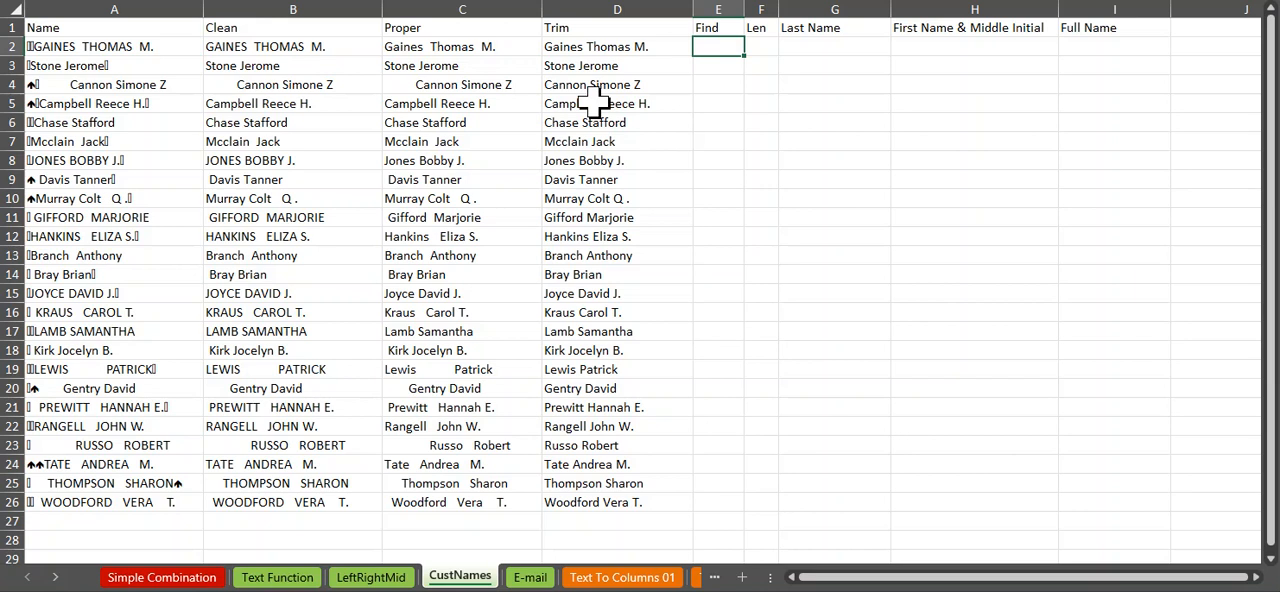
pyautogui.write('=FIND(')
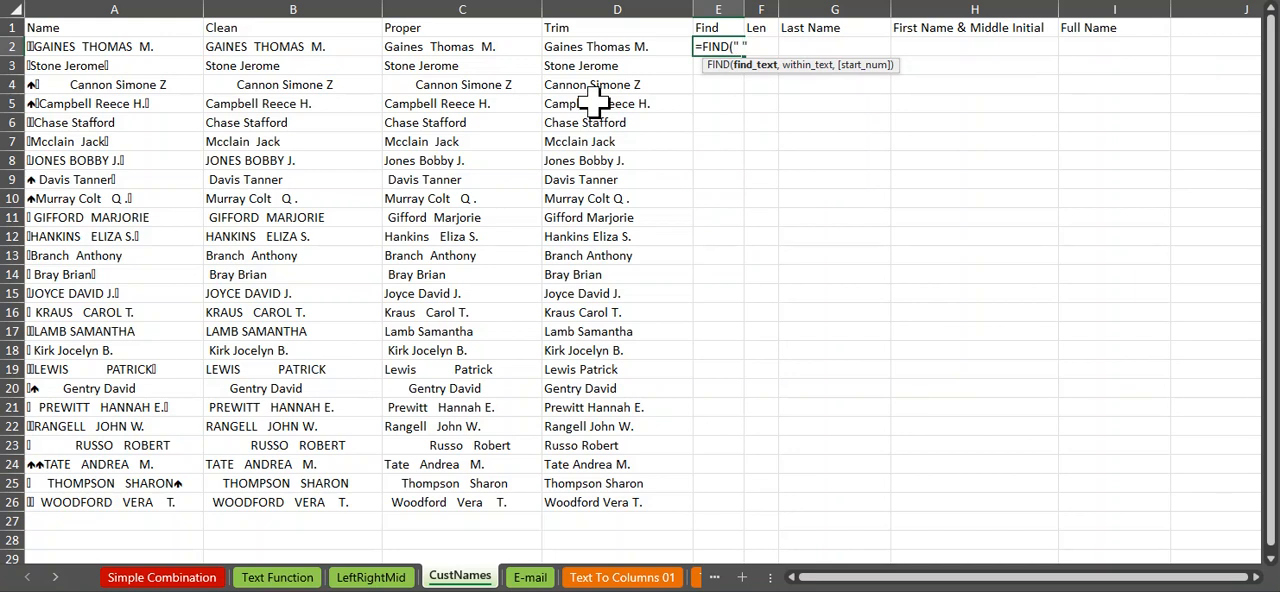
pyautogui.write(',')
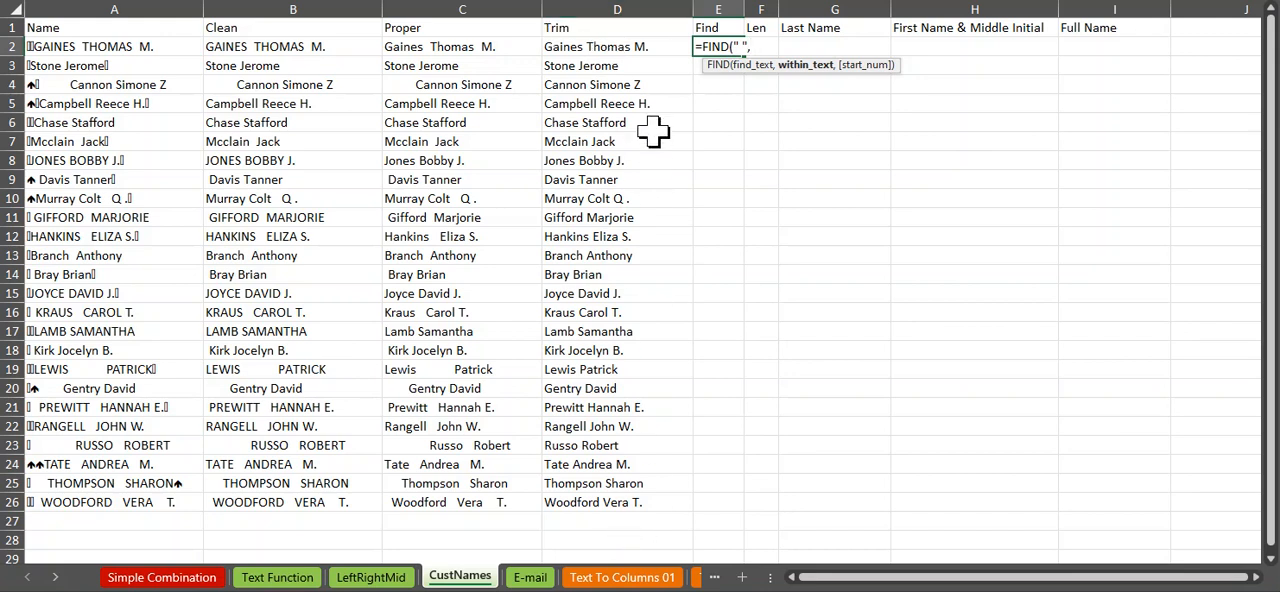
pyautogui.click(588, 44)
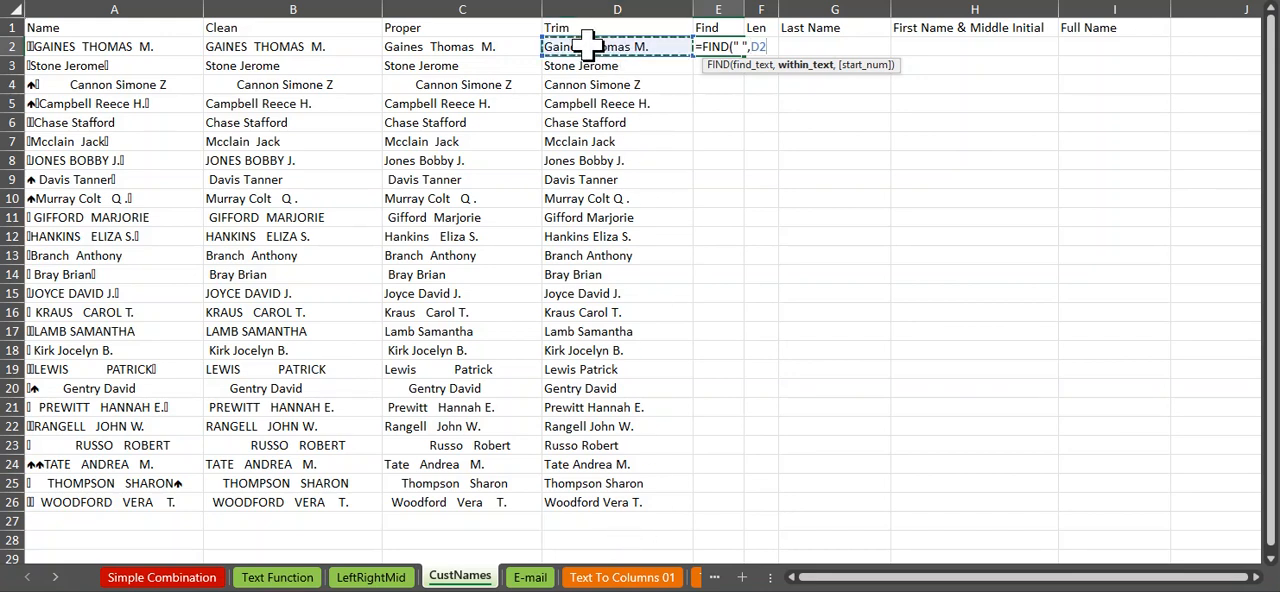
pyautogui.press('Return')
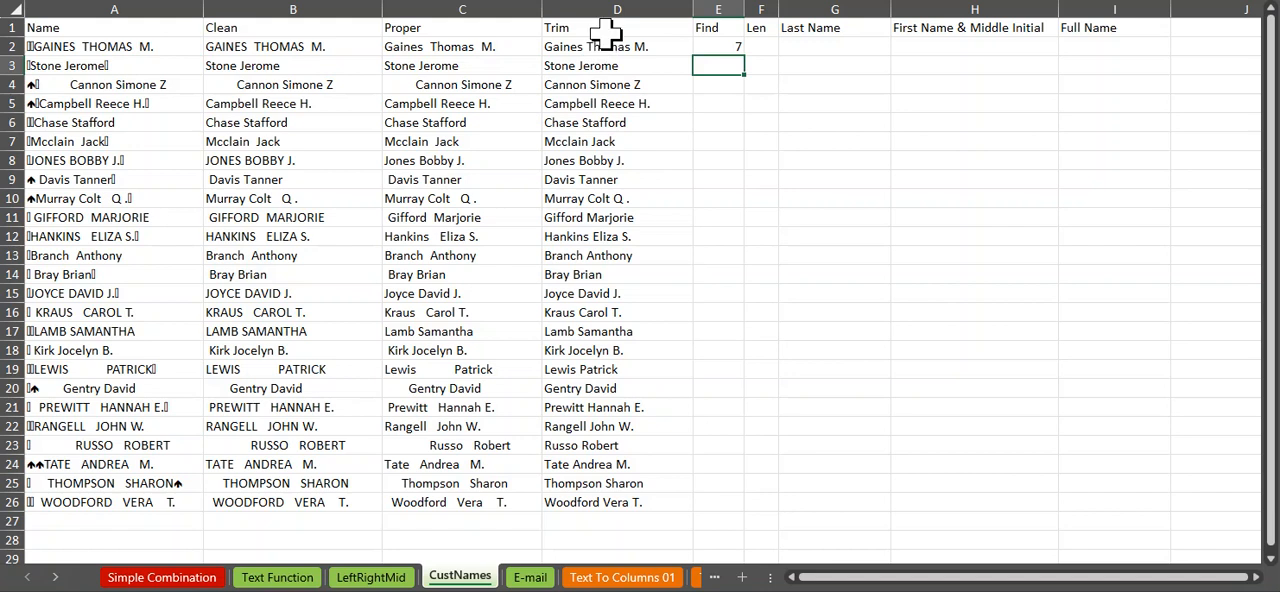
# Step: Centre the Find formula cell E2 and copy it down to E26
pyautogui.click(729, 46)
pyautogui.press('Delete')
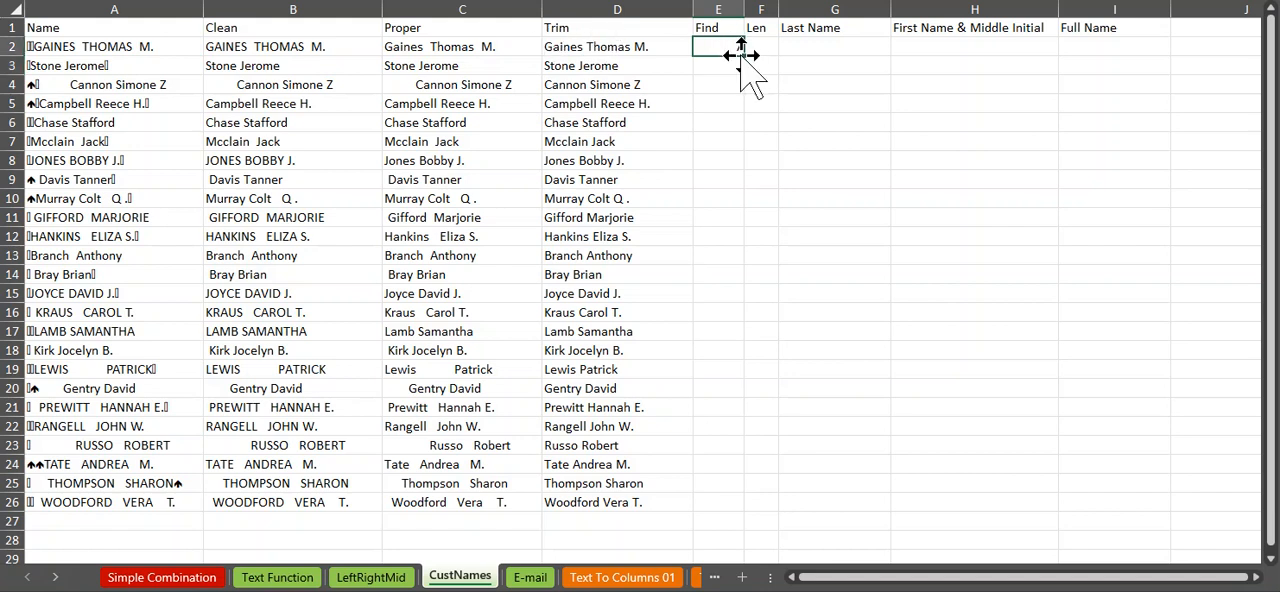
pyautogui.moveTo(743, 55); pyautogui.dragTo(757, 508)
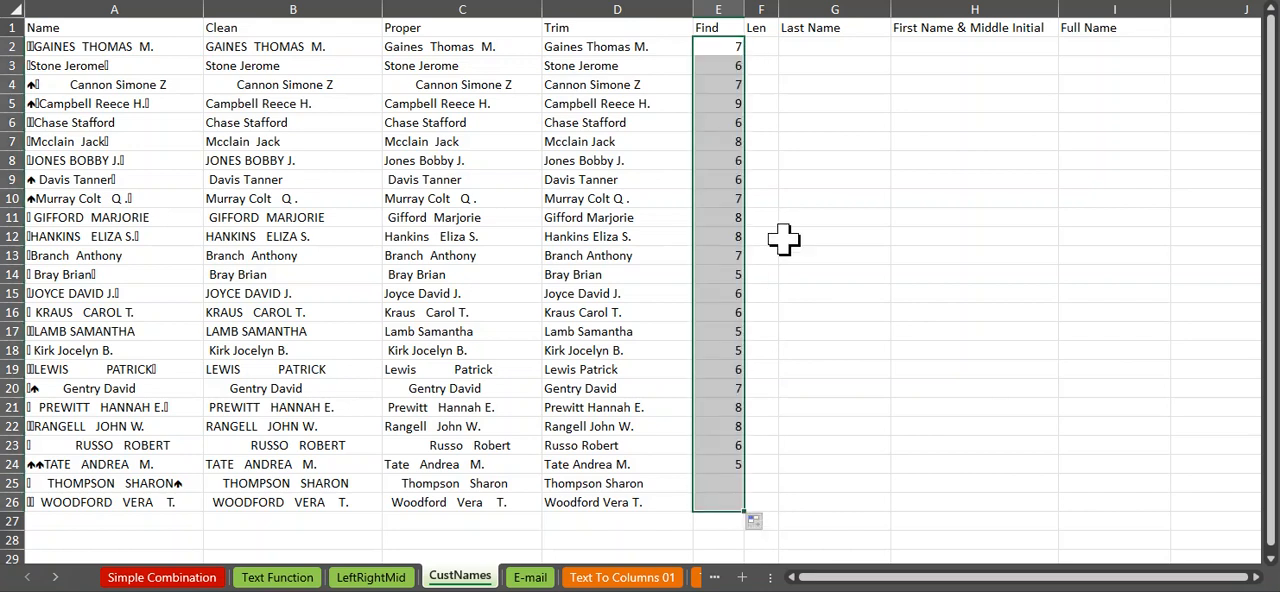
# Step: In F2, calculate the length of the trimmed name with =LEN(D2)
pyautogui.click(760, 47)
pyautogui.write('=len')
pyautogui.press('Tab')
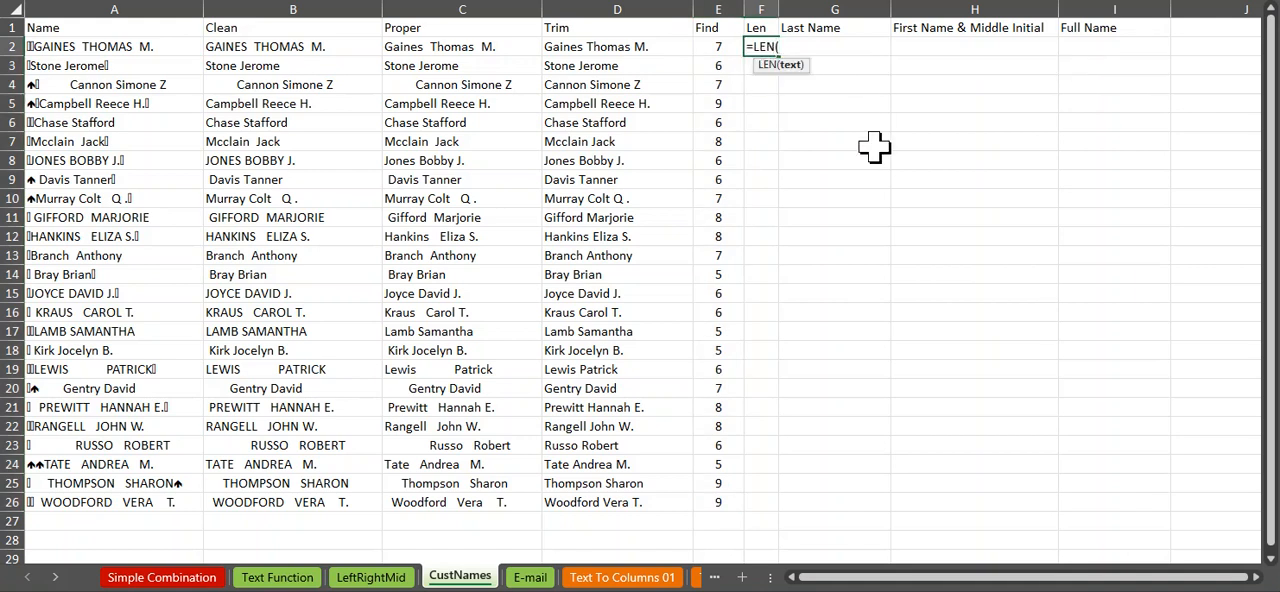
pyautogui.click(614, 47)
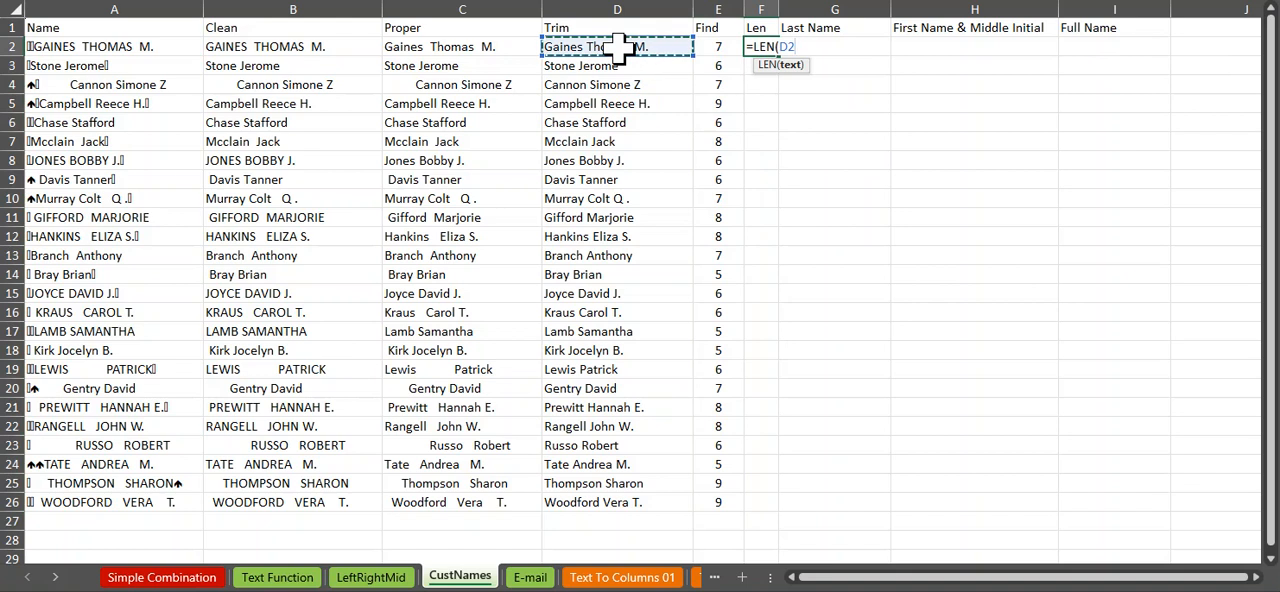
pyautogui.press('Return')
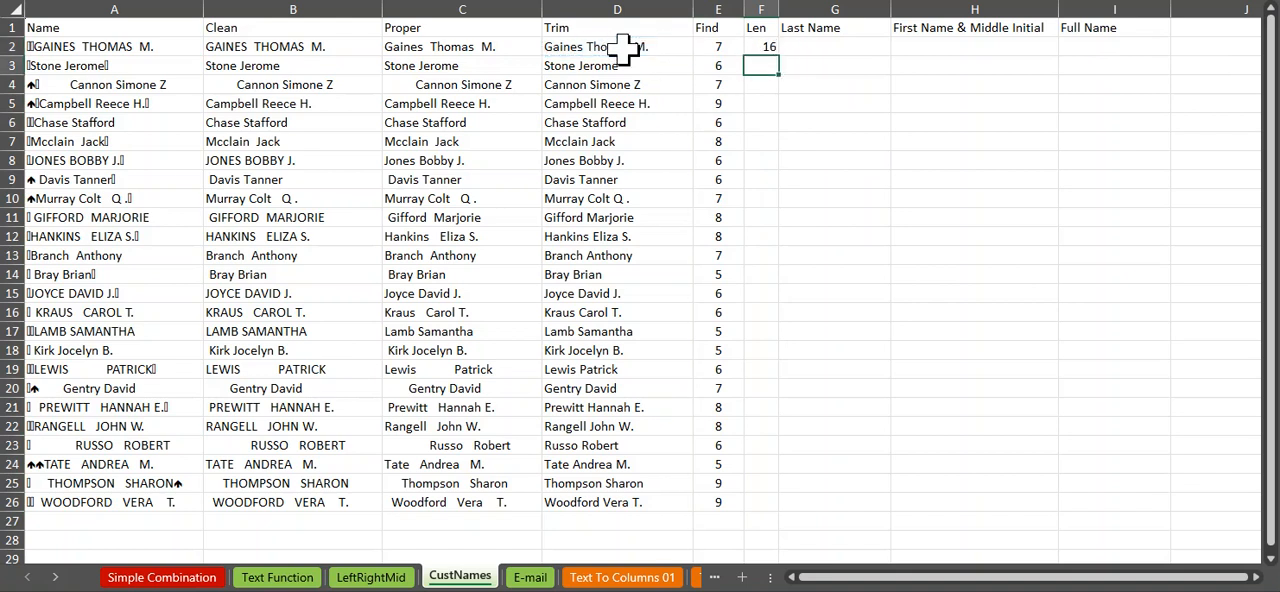
# Step: Centre the Len formula cell F2 and copy it down to F26
pyautogui.click(760, 47)
pyautogui.hotkey('alt', 'h')
pyautogui.press('a')
pyautogui.press('c')
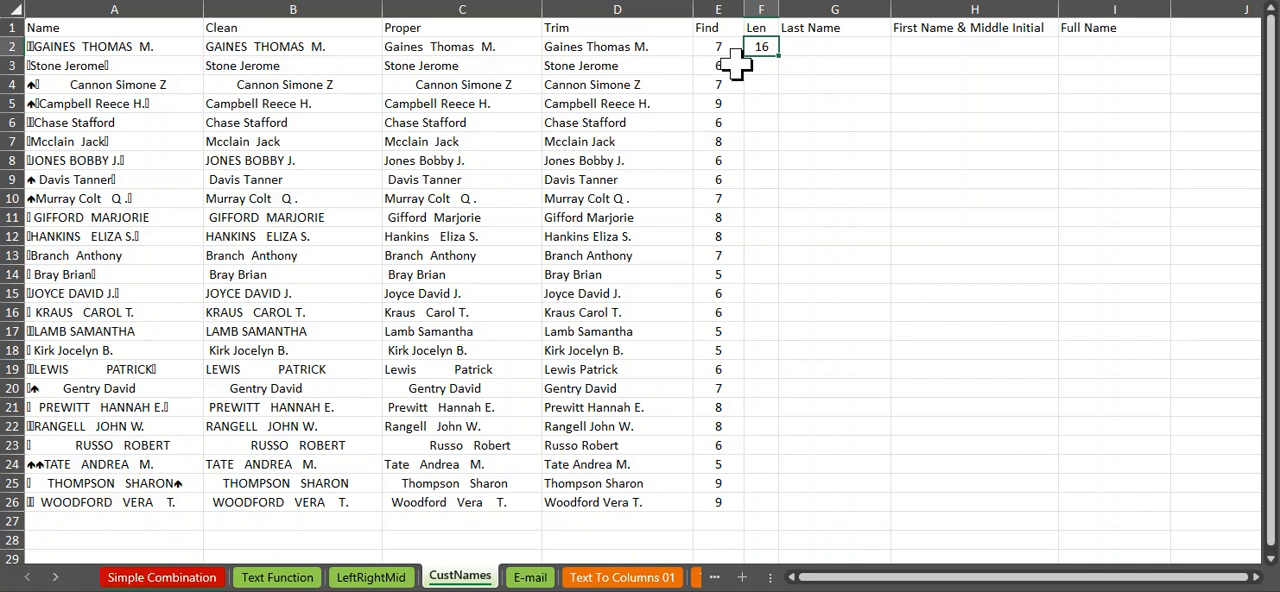
pyautogui.moveTo(782, 58); pyautogui.dragTo(798, 510)
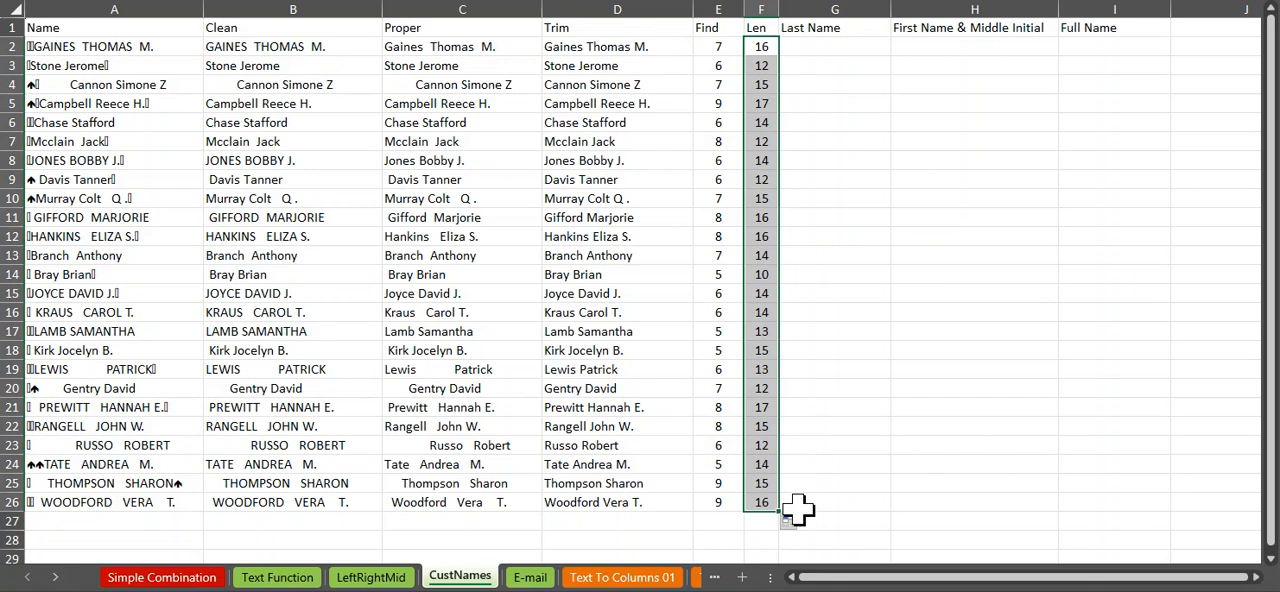
# Step: In G2, extract the last name with =LEFT(D2,E2-1) and copy the formula down to G26
pyautogui.click(810, 46)
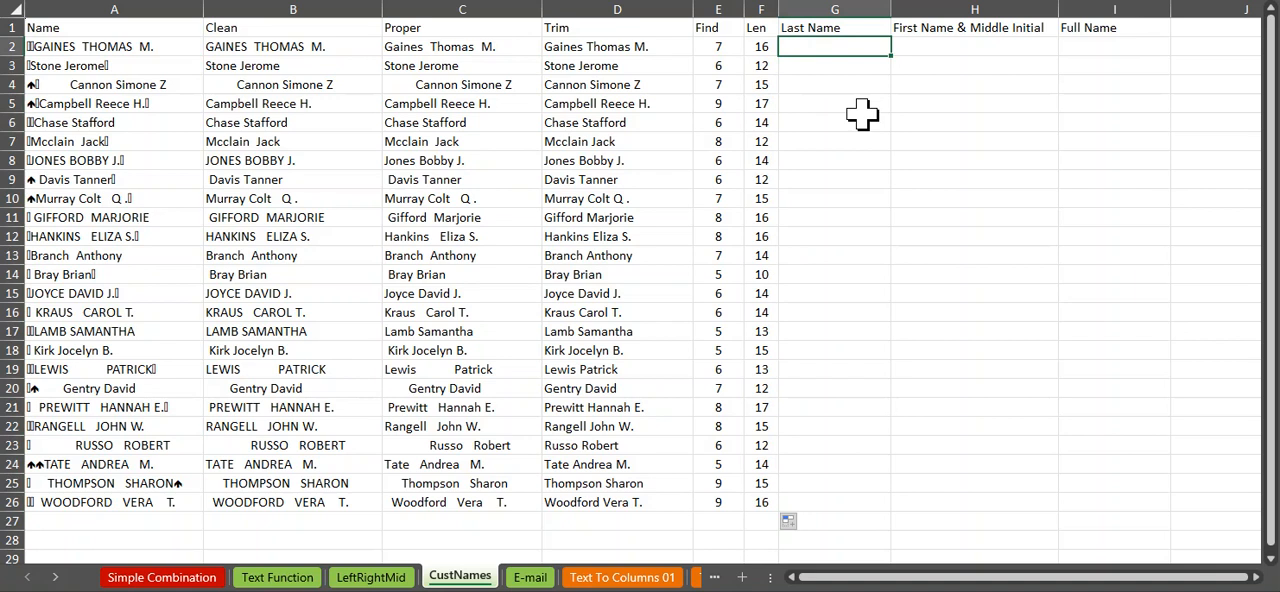
pyautogui.write('=left')
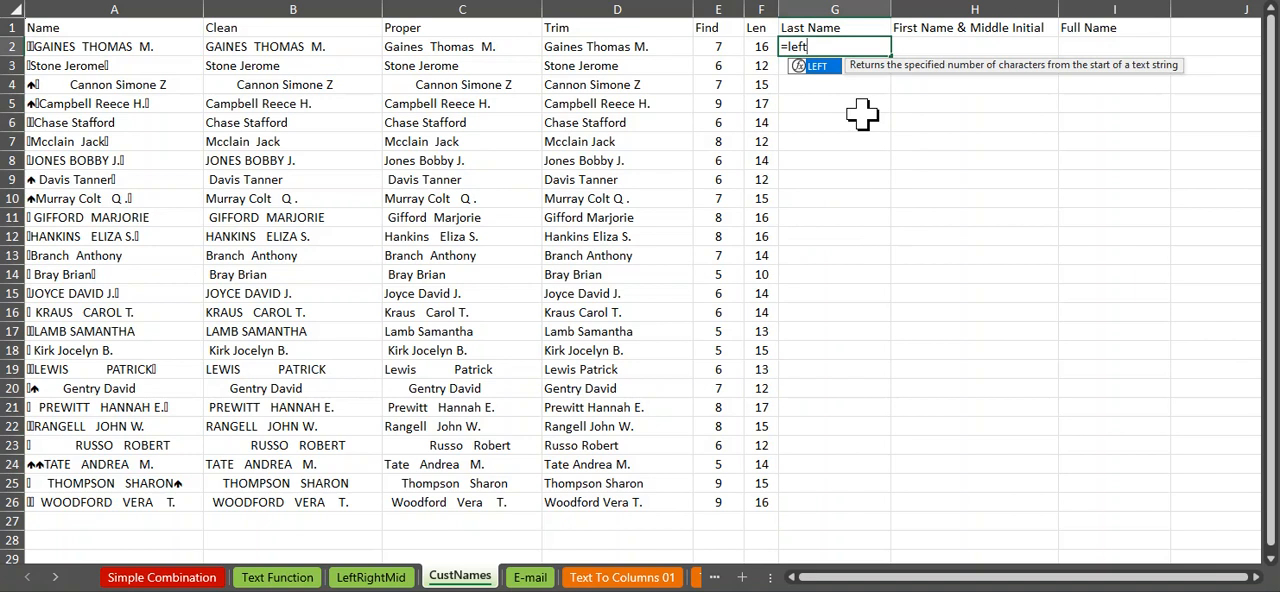
pyautogui.press('Tab')
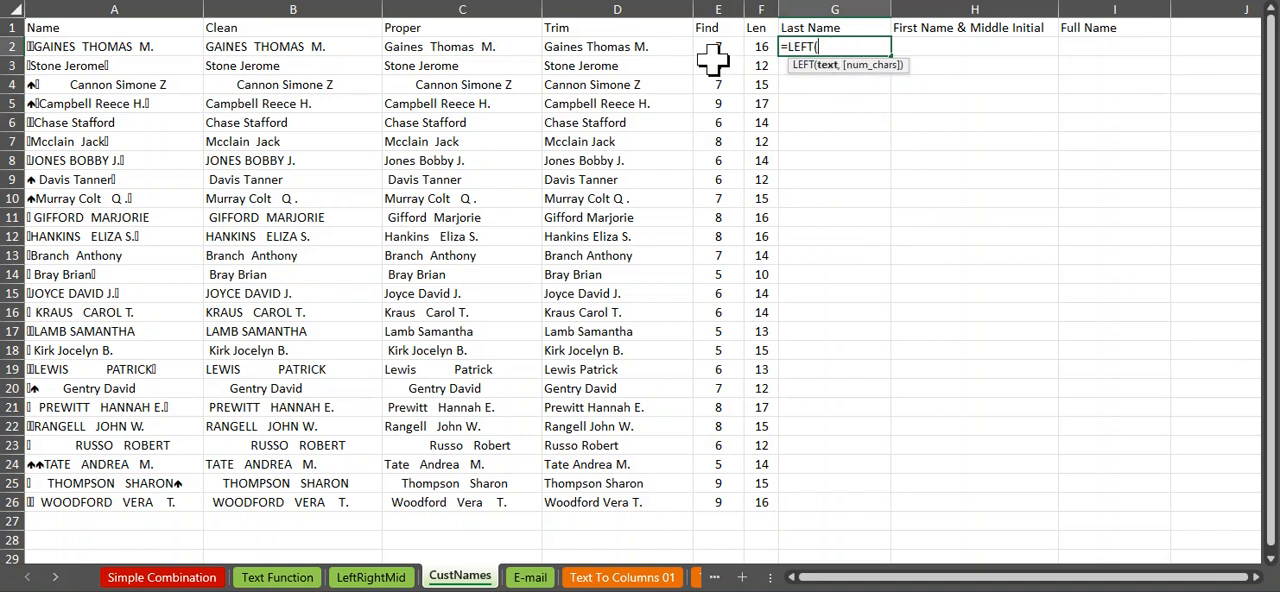
pyautogui.click(608, 46)
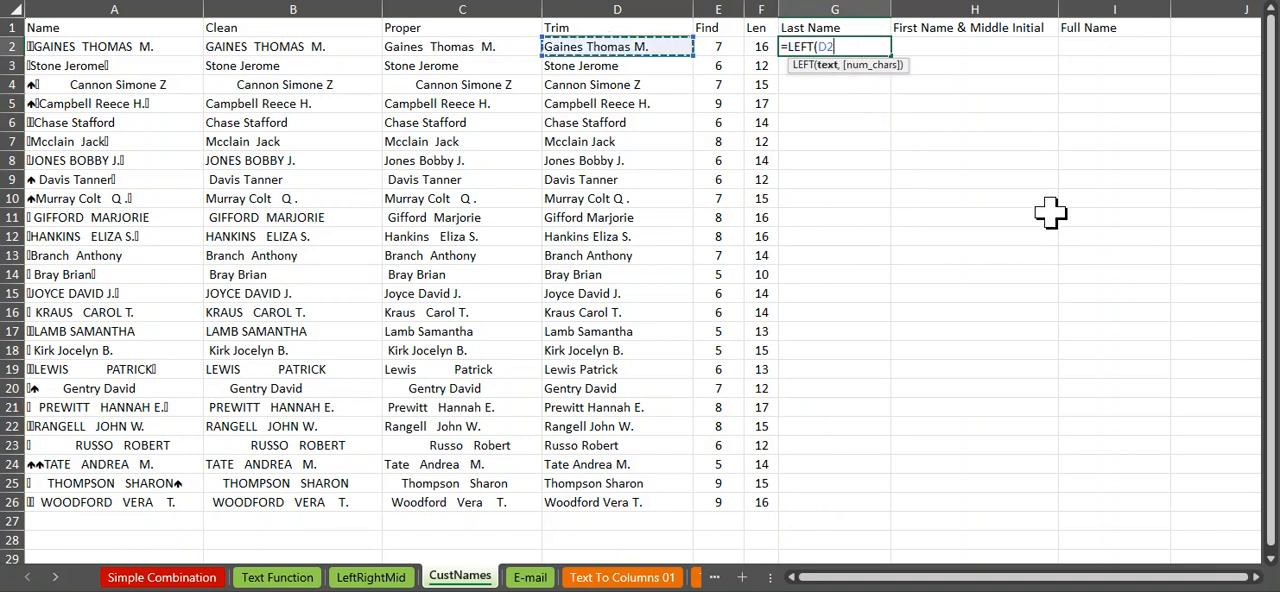
pyautogui.write(',')
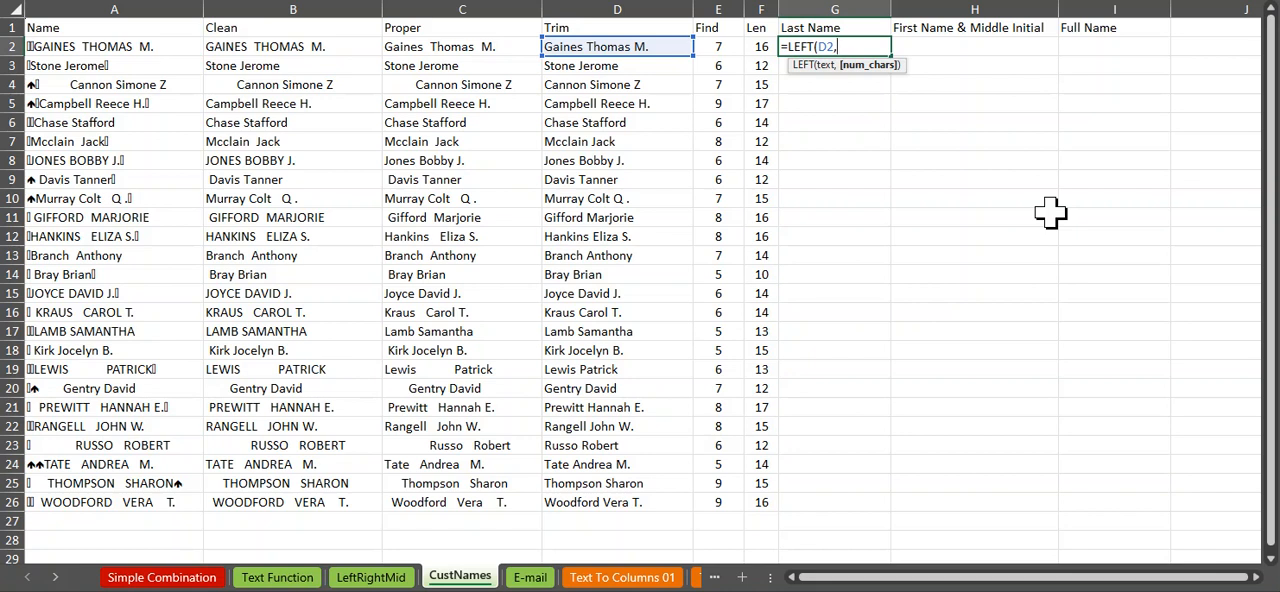
pyautogui.click(720, 46)
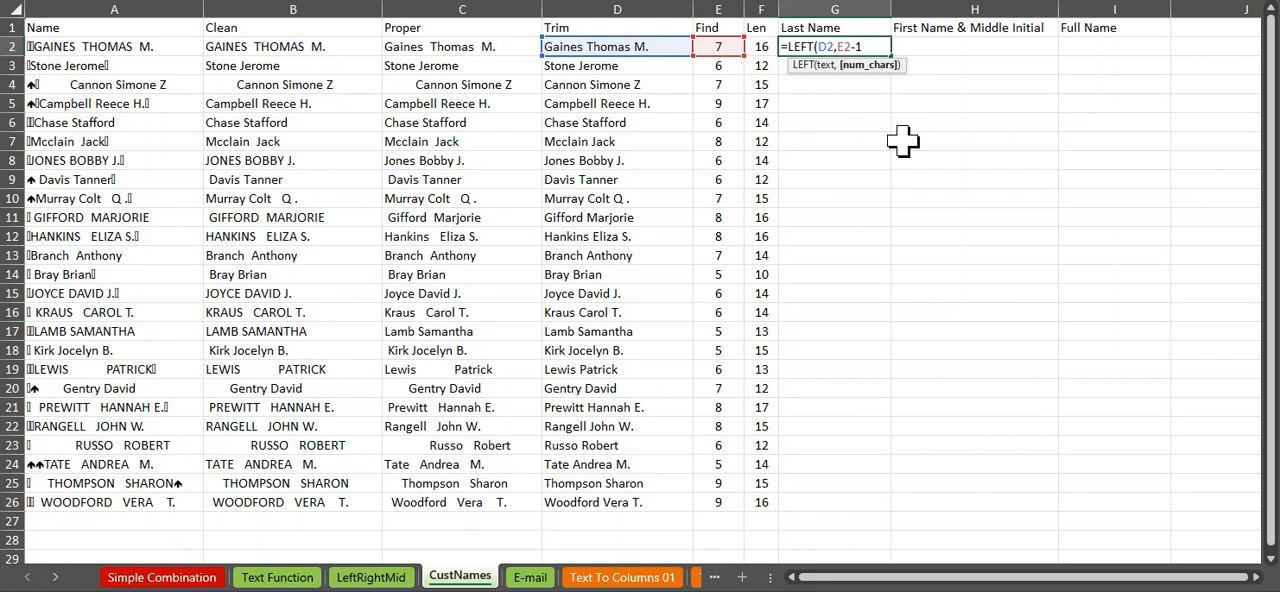
pyautogui.press('Return')
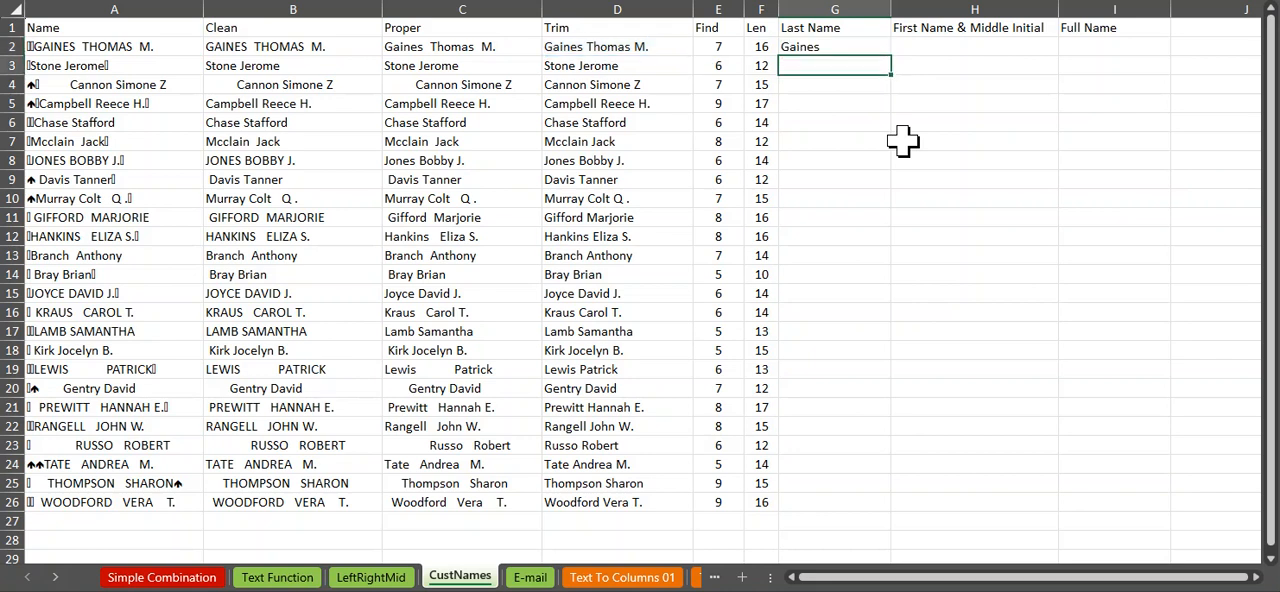
pyautogui.click(860, 47)
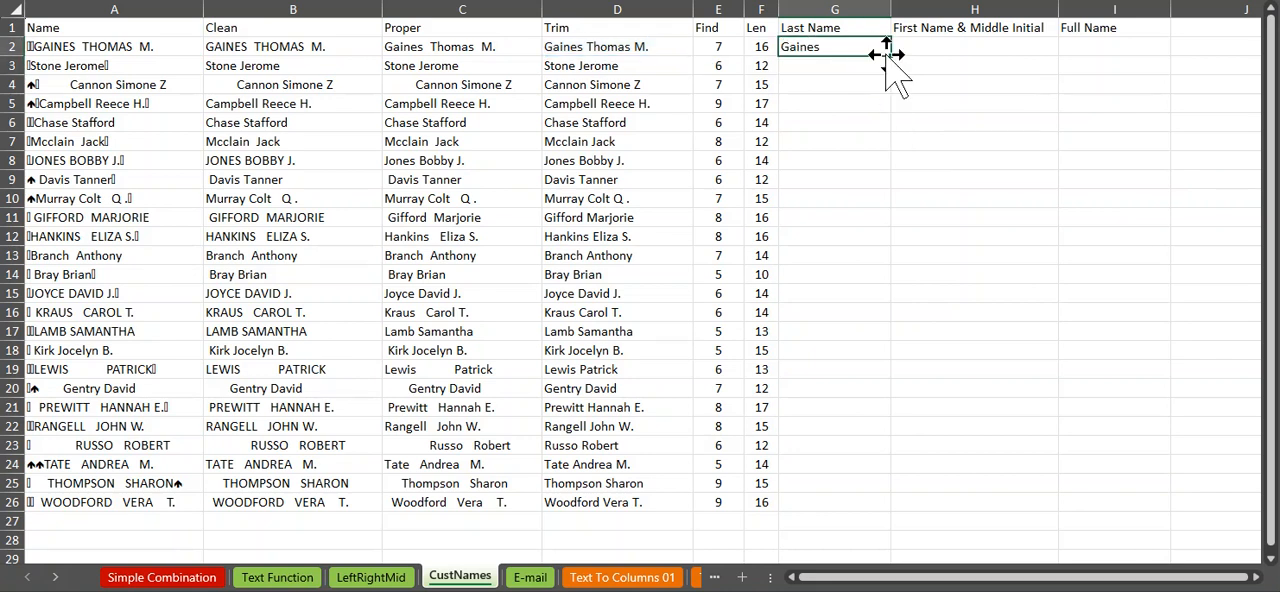
pyautogui.moveTo(891, 57); pyautogui.dragTo(900, 512)
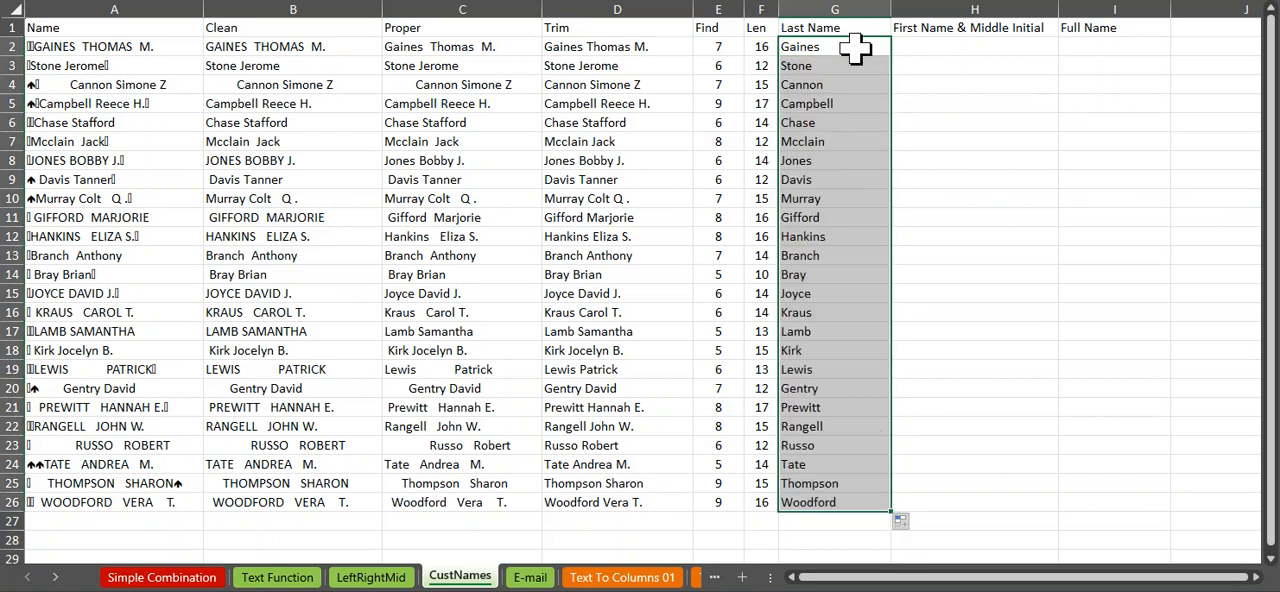
# Step: In H2, extract the first name and middle initial from the trimmed name with =MID(D2,E2+1,F2-E2)
pyautogui.click(918, 46)
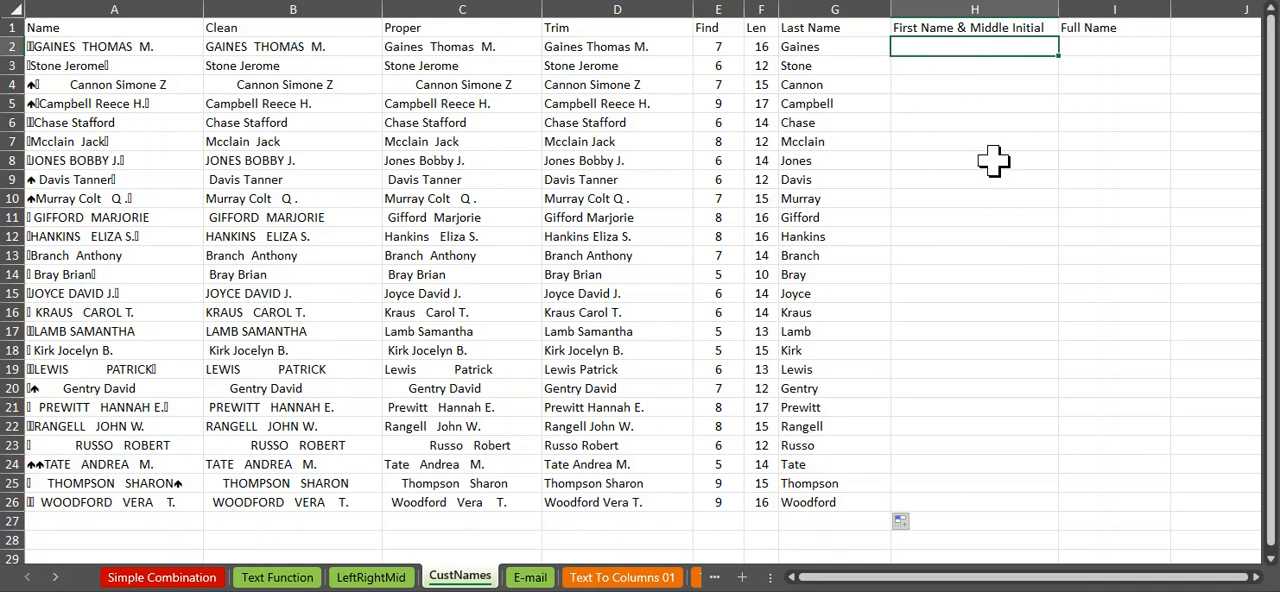
pyautogui.write('=mid')
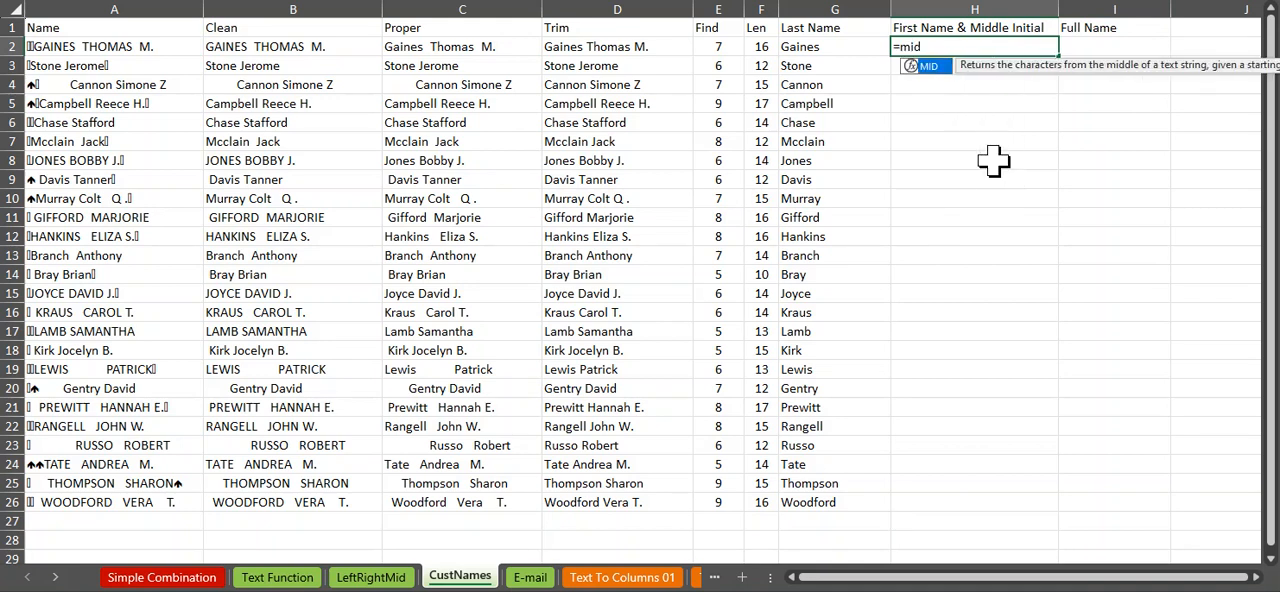
pyautogui.press('Tab')
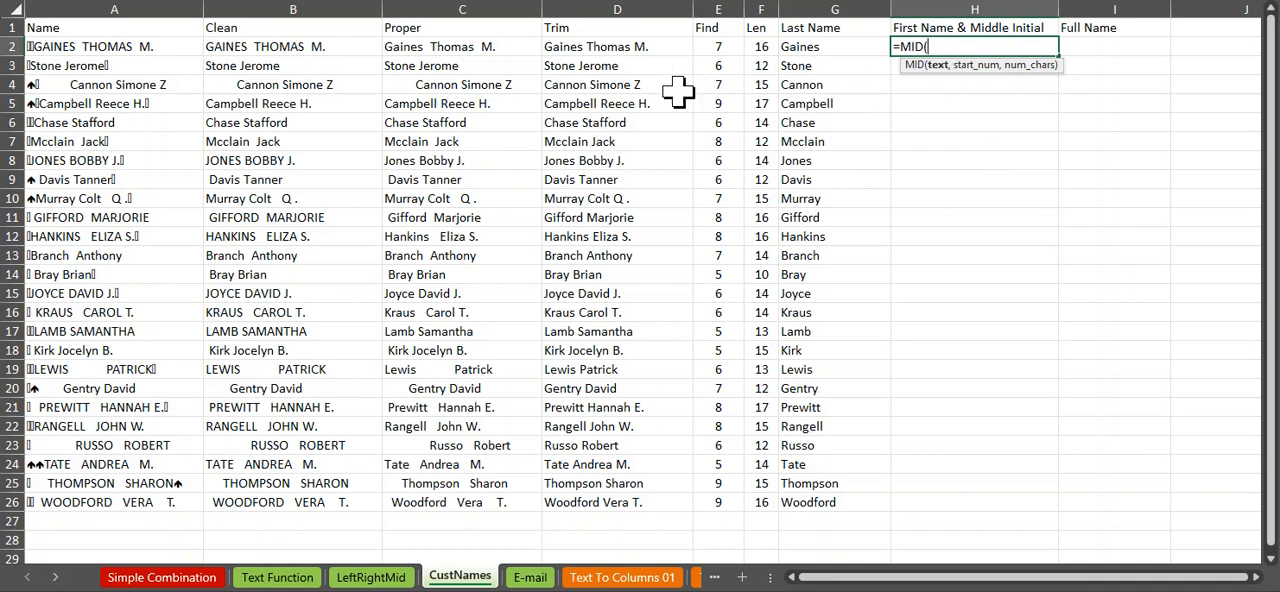
pyautogui.click(604, 46)
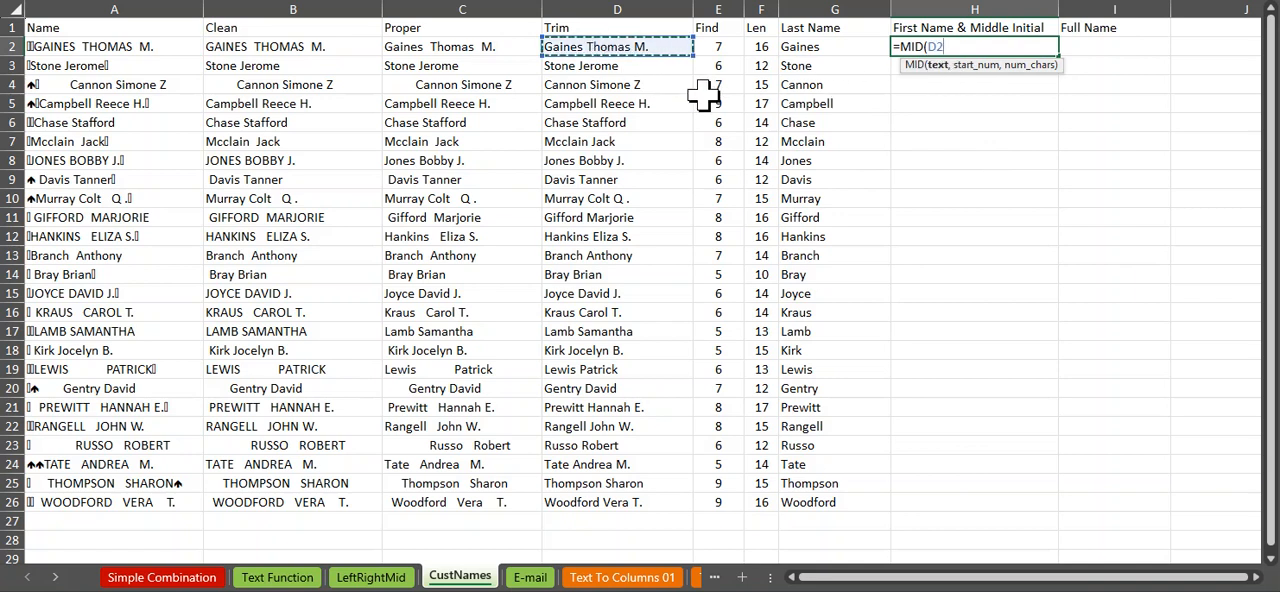
pyautogui.write(',')
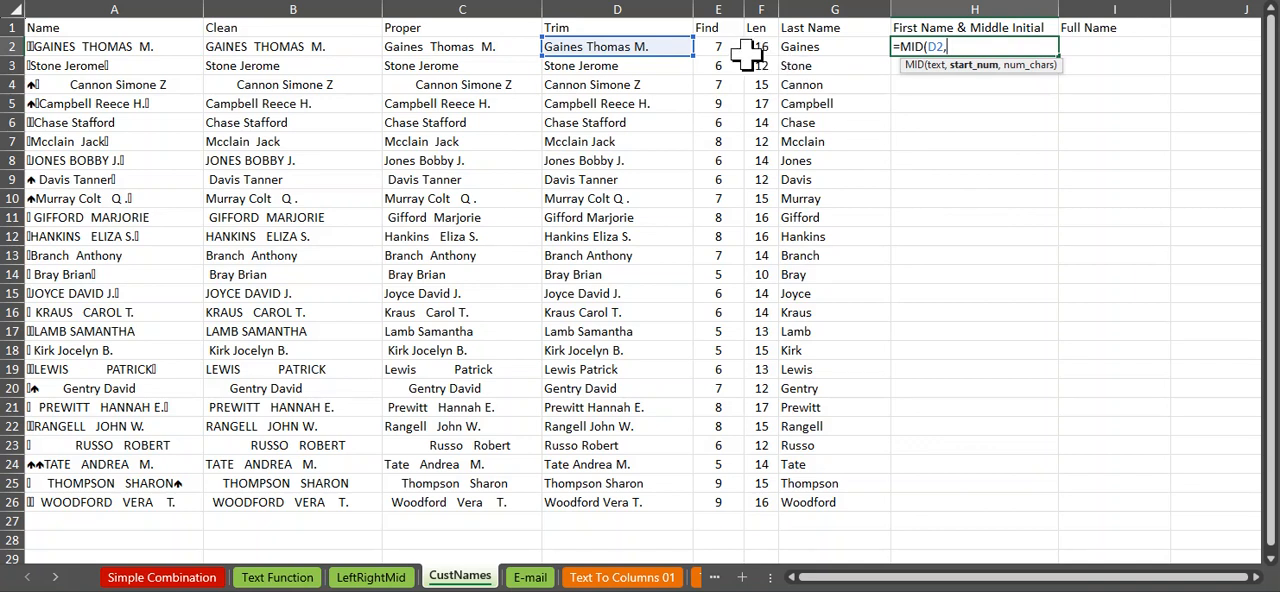
pyautogui.click(718, 45)
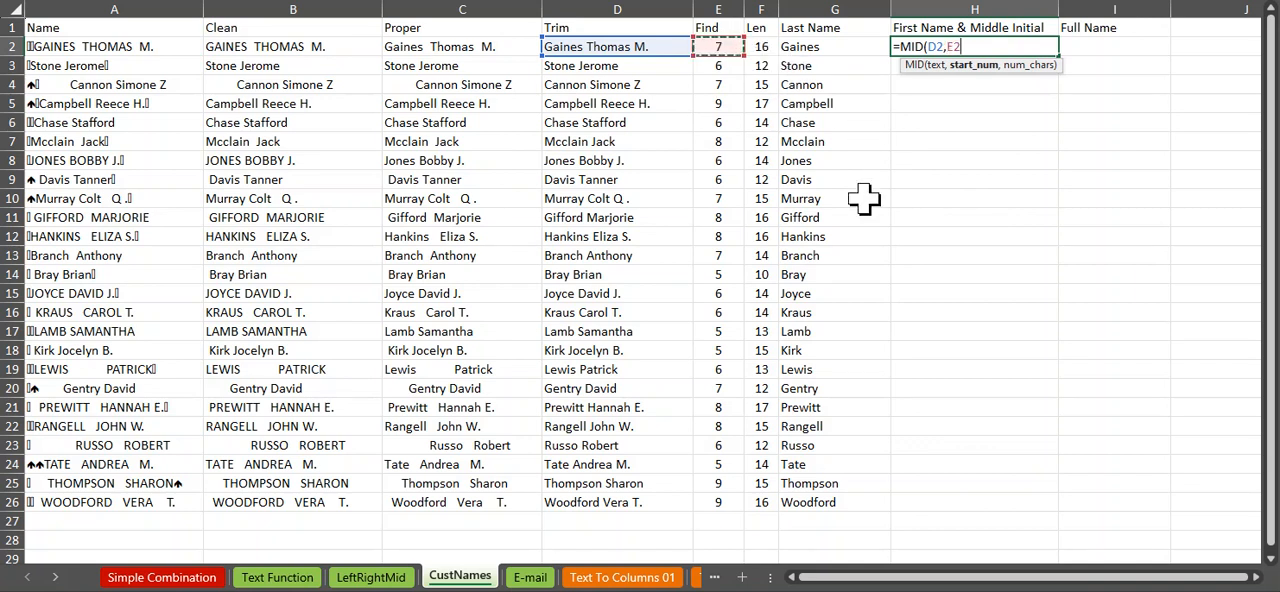
pyautogui.write('+')
pyautogui.write(',')
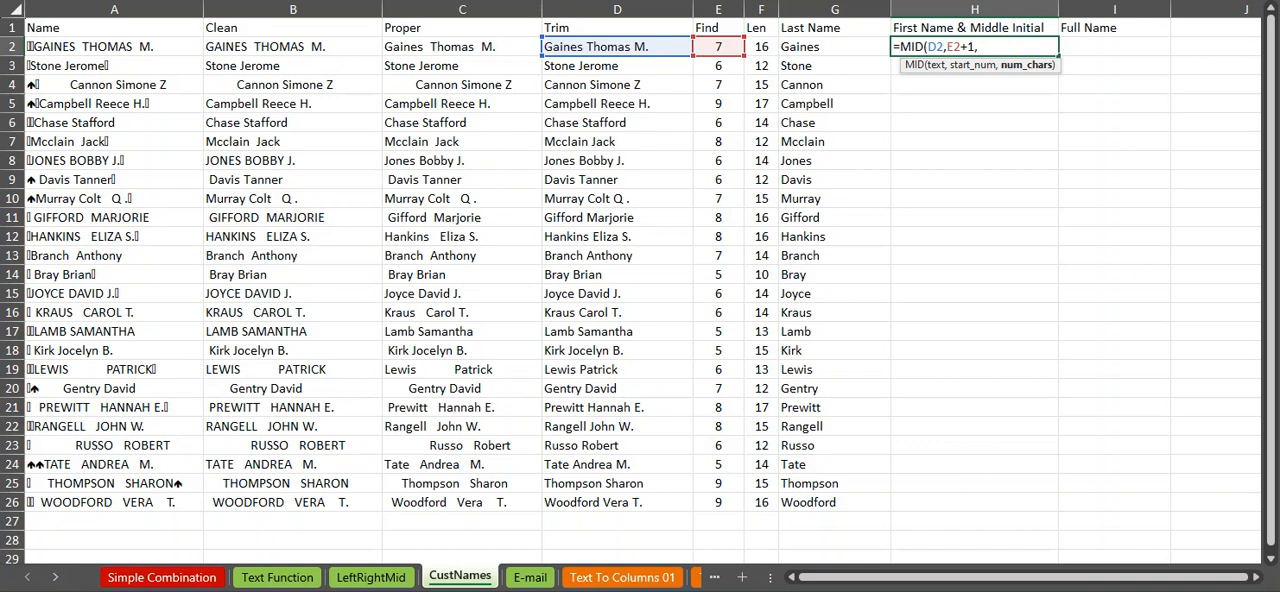
pyautogui.click(761, 46)
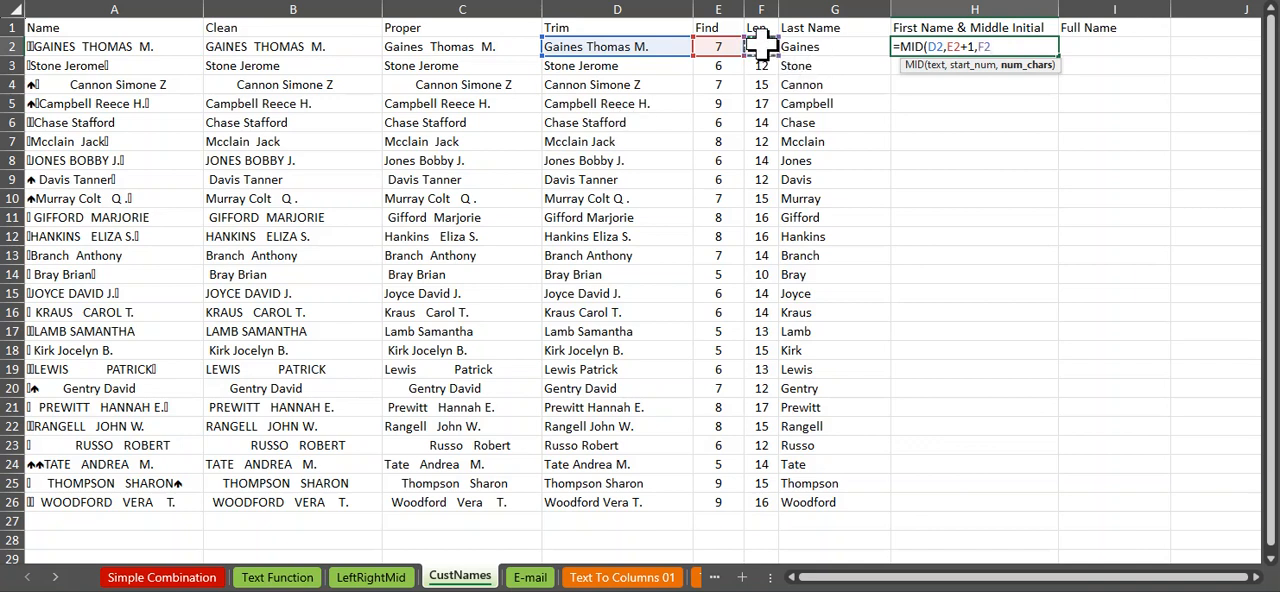
pyautogui.write('-')
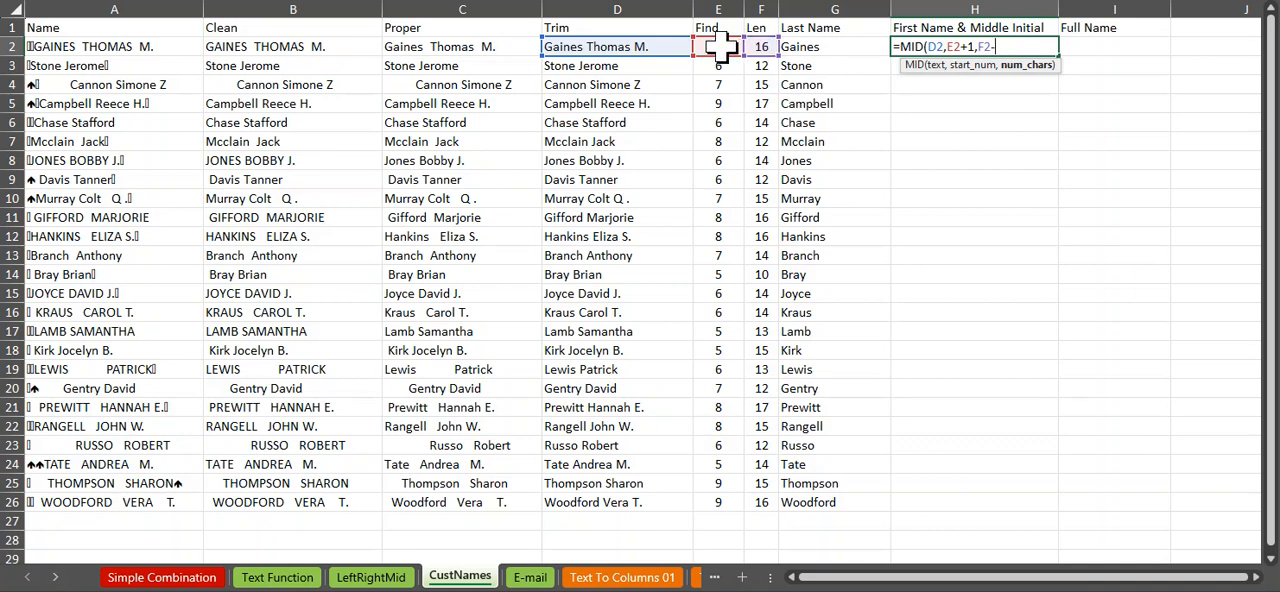
pyautogui.click(721, 45)
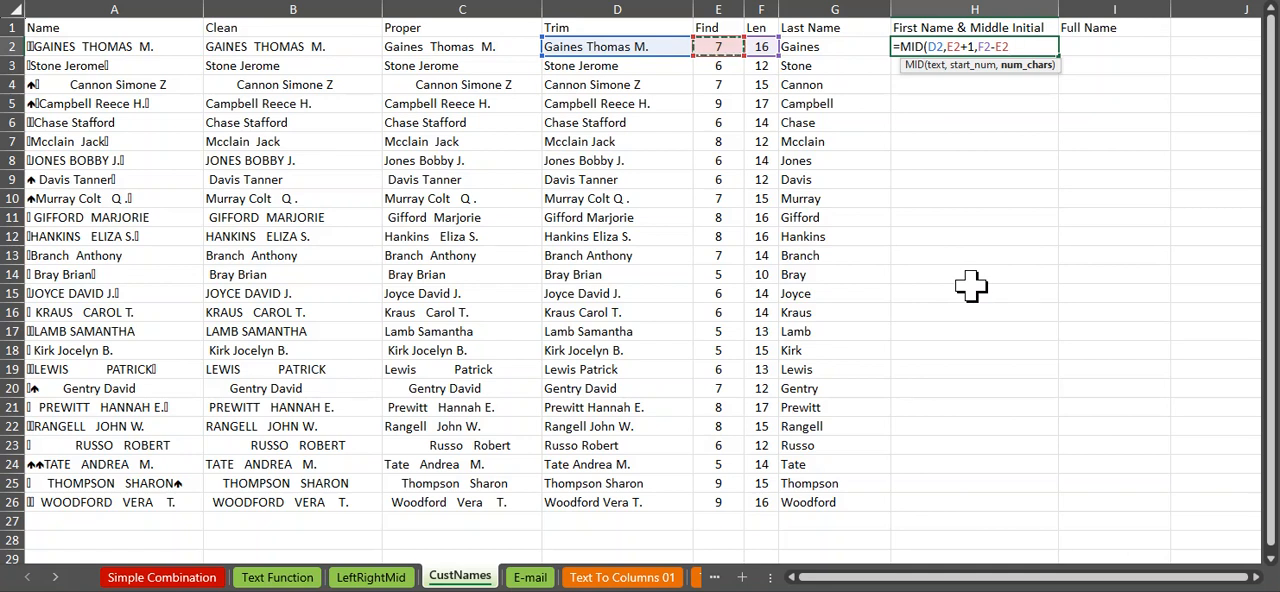
pyautogui.press('Return')
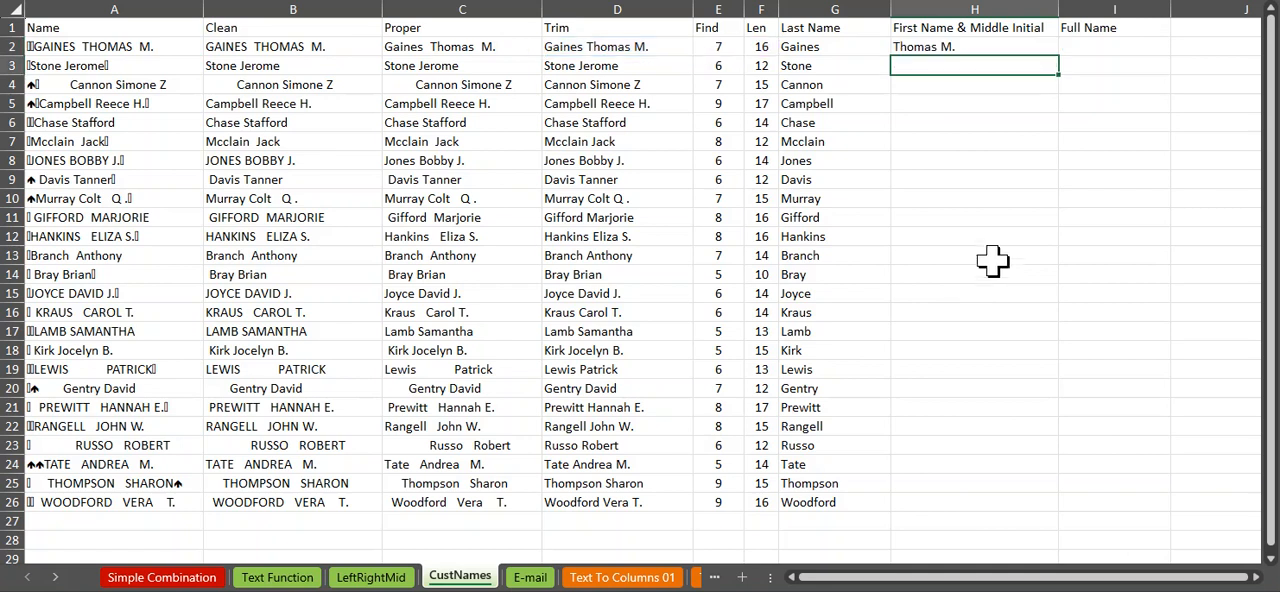
# Step: Copy the MID formula from H2 down to H26 and review the arguments of the formula in H2
pyautogui.click(1030, 52)
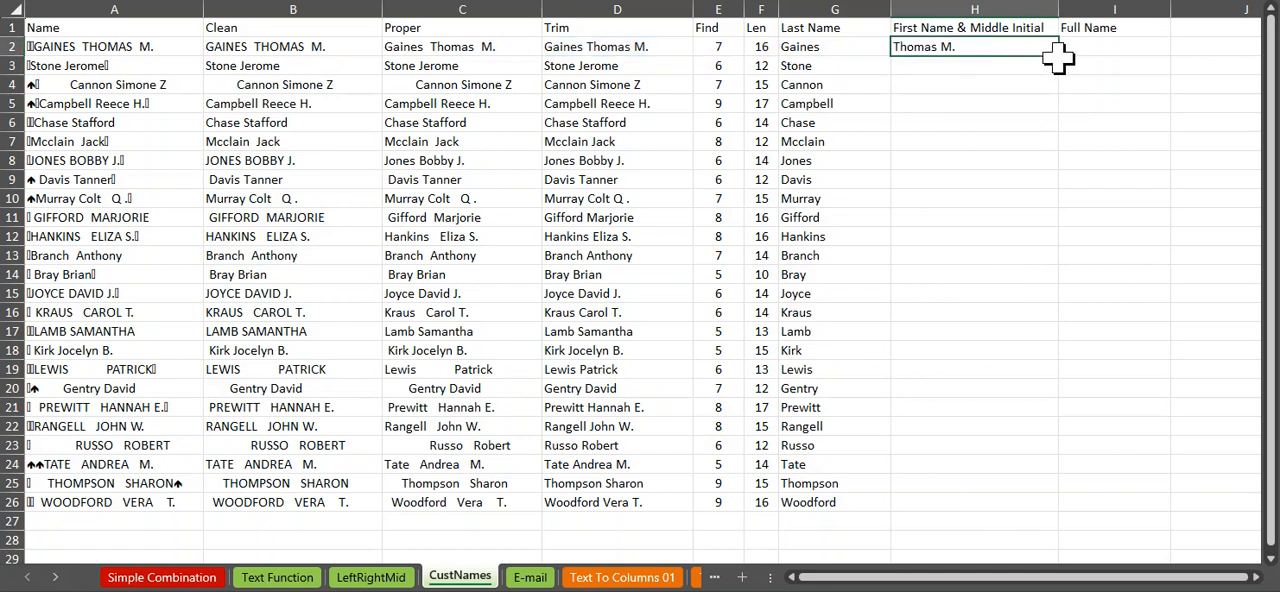
pyautogui.moveTo(1061, 60); pyautogui.dragTo(1074, 506)
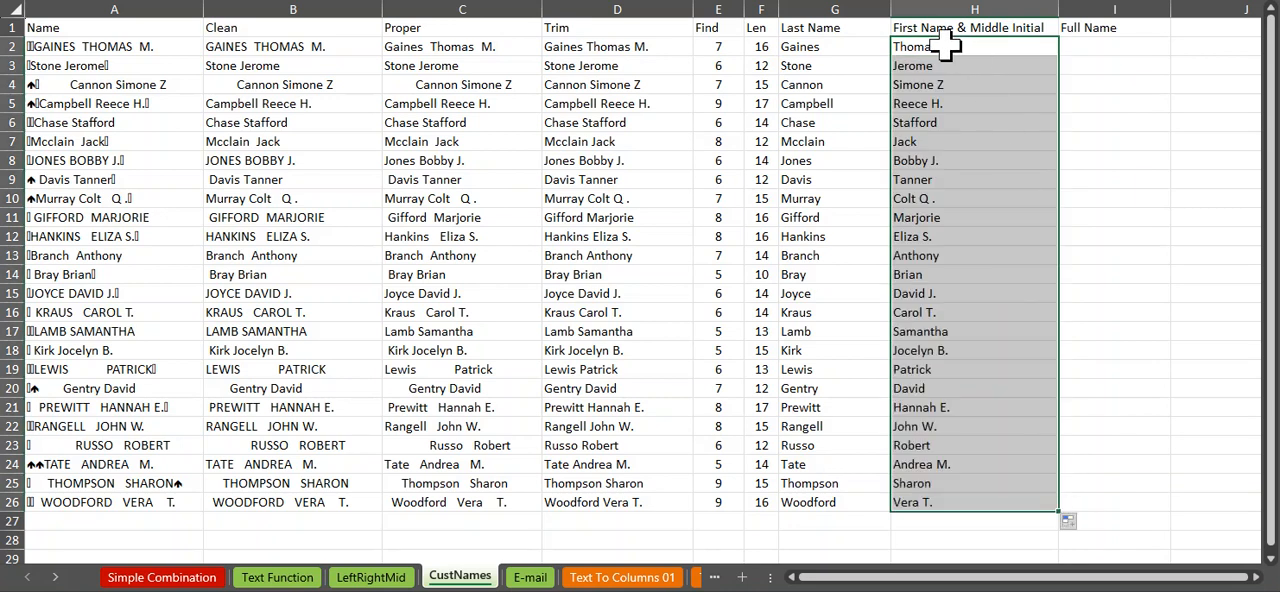
pyautogui.keyDown('ctrl'); pyautogui.scroll(2, 1005, 37); pyautogui.keyUp('ctrl')
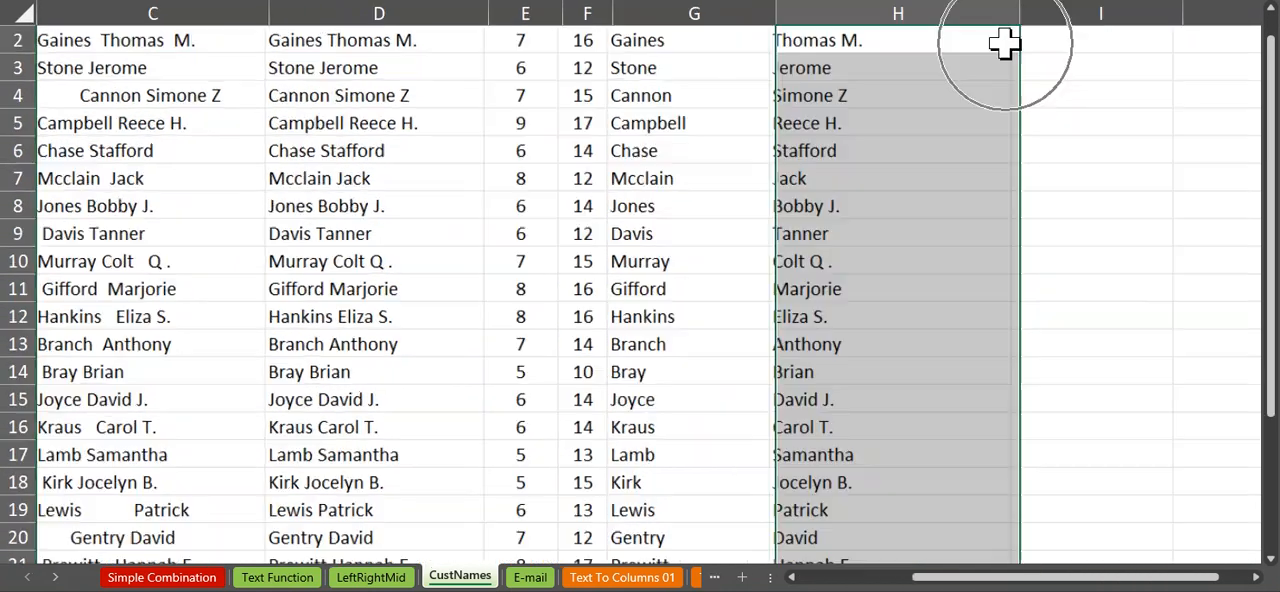
pyautogui.doubleClick(883, 40)
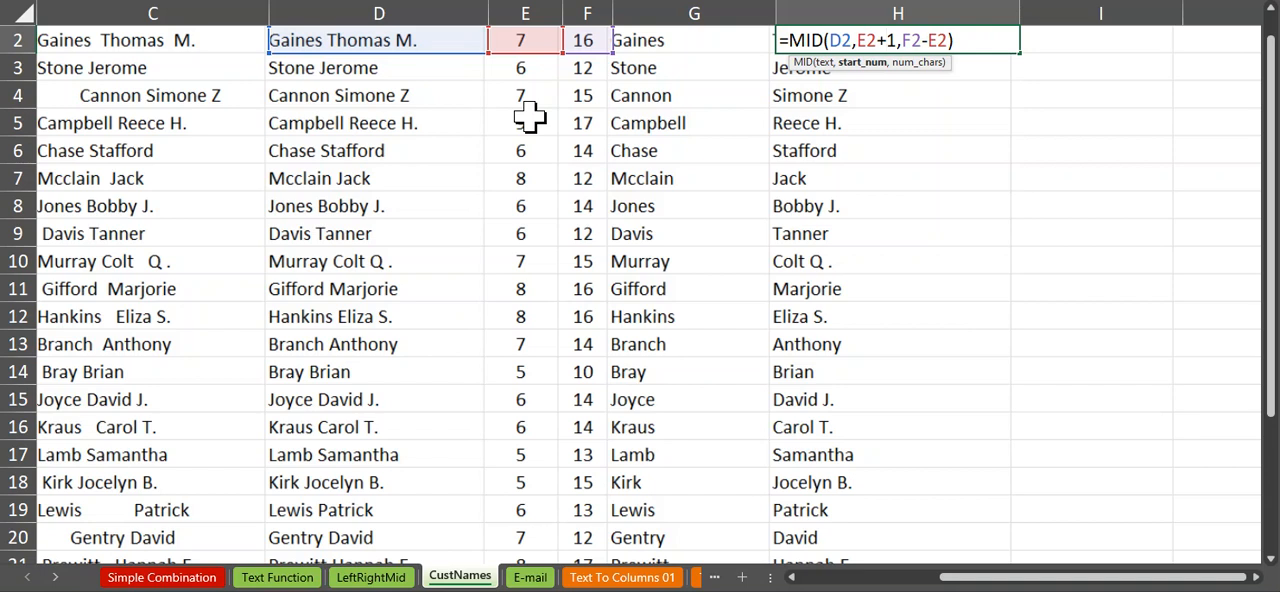
pyautogui.hotkey('ctrl', 'Return')
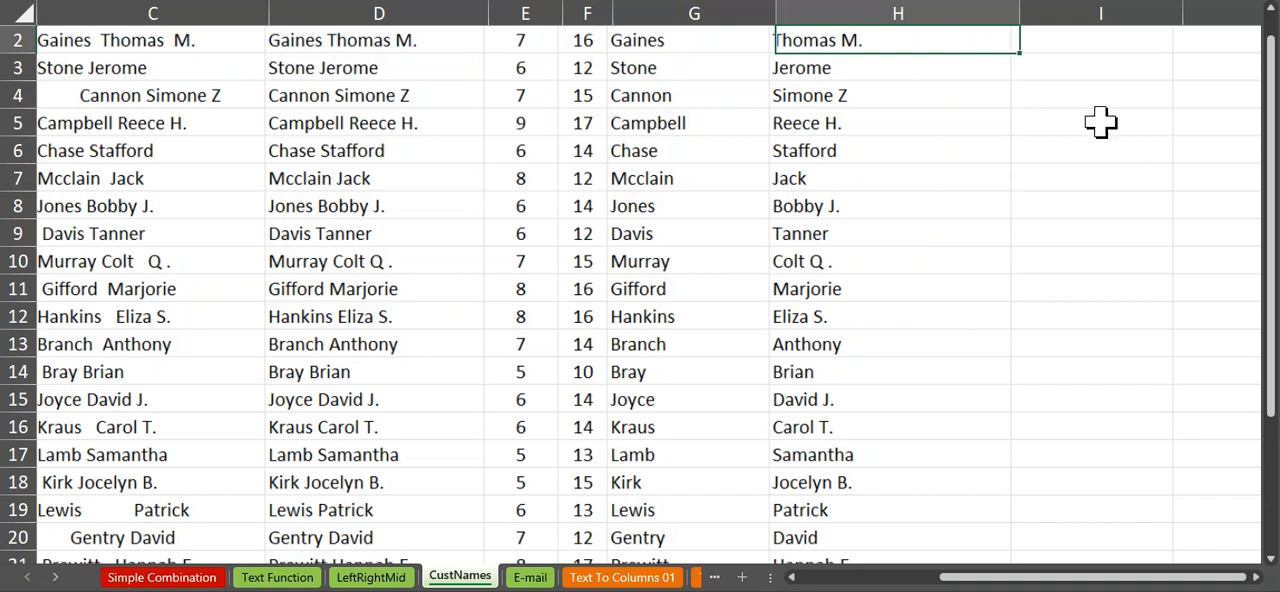
# Step: In I2, try the alternative formula =RIGHT(D2,F2-E2) to extract the first name and middle initial
pyautogui.scroll(1, 1111, 130)
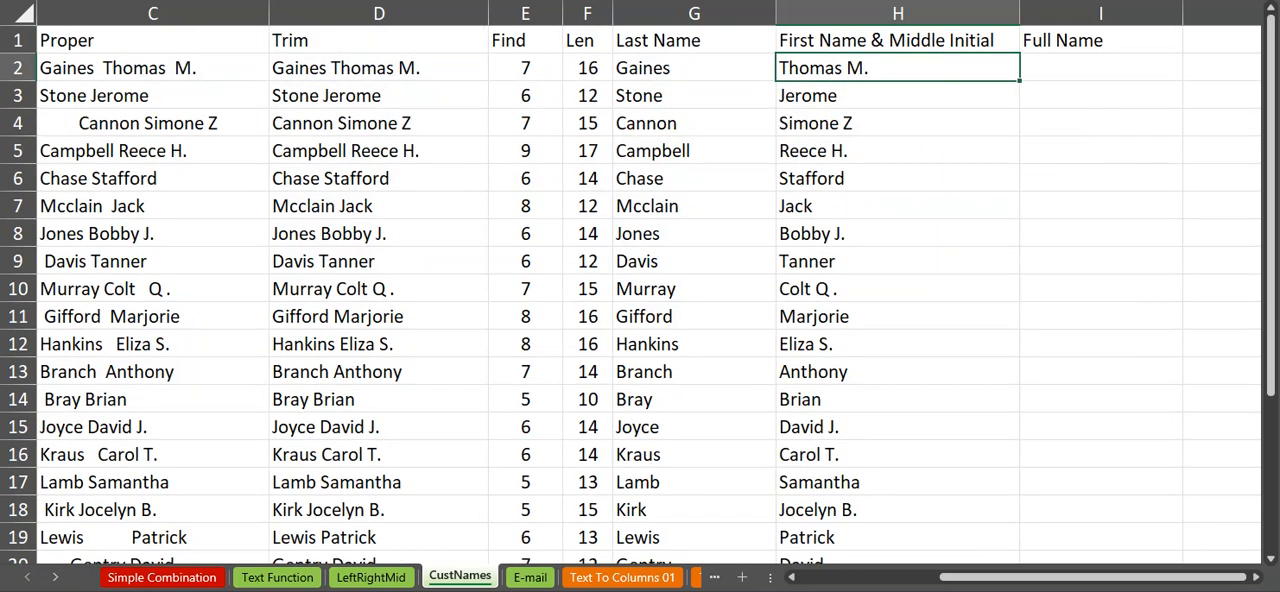
pyautogui.click(1255, 577)
pyautogui.click(855, 68)
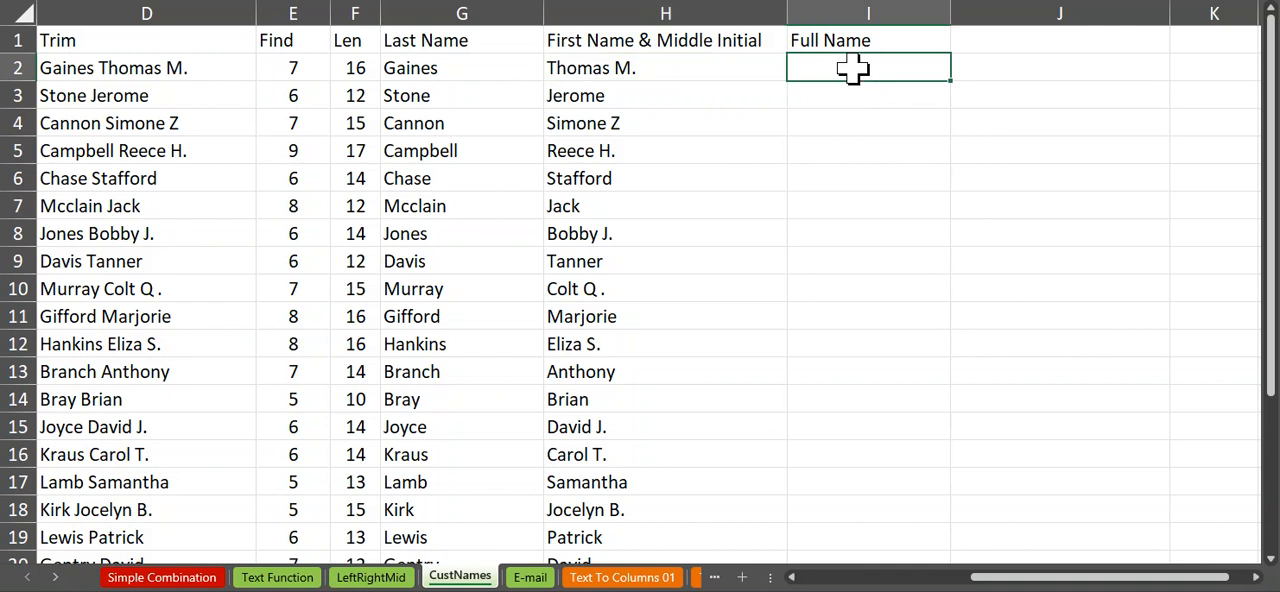
pyautogui.write('=ri')
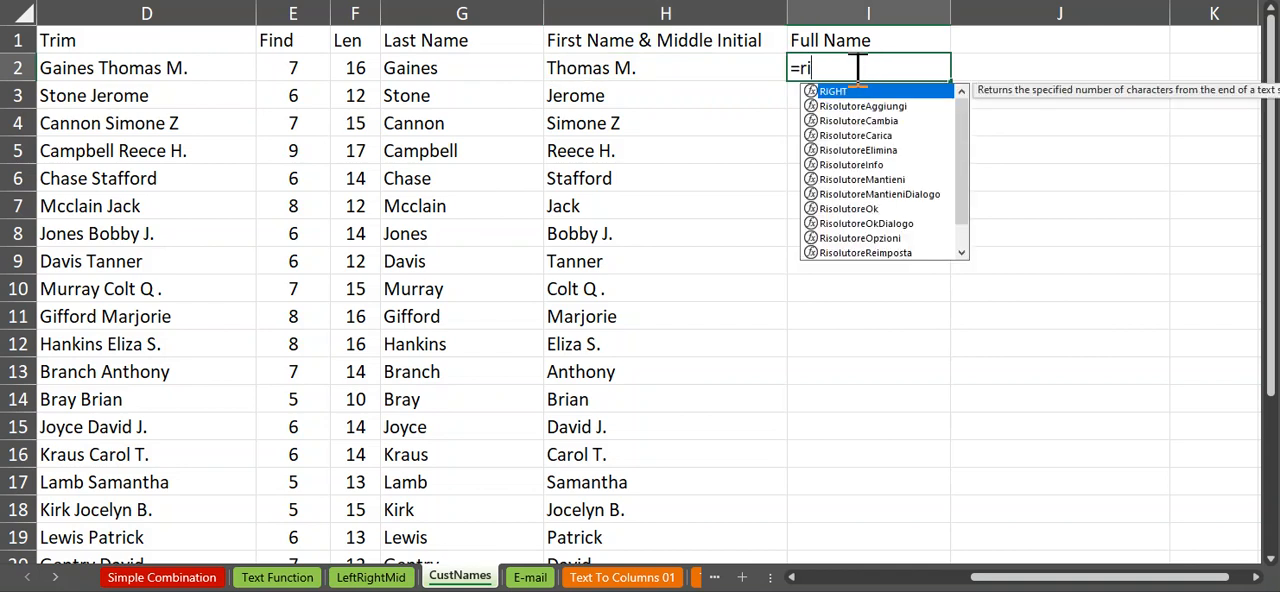
pyautogui.write('ght')
pyautogui.press('Tab')
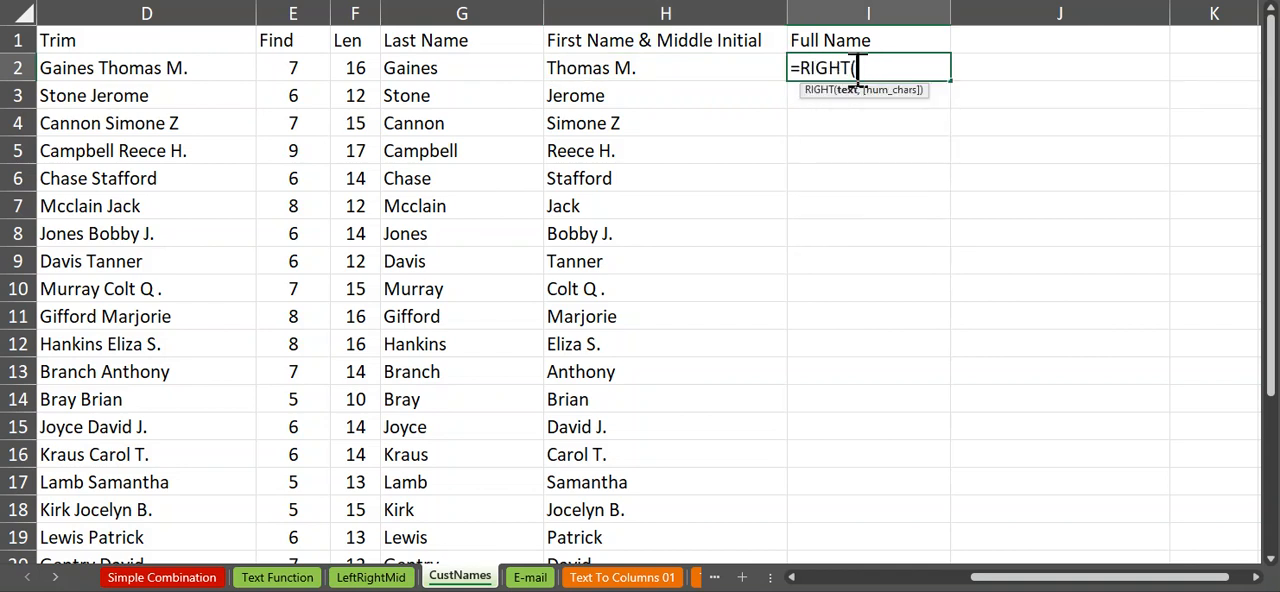
pyautogui.click(182, 69)
pyautogui.write(',')
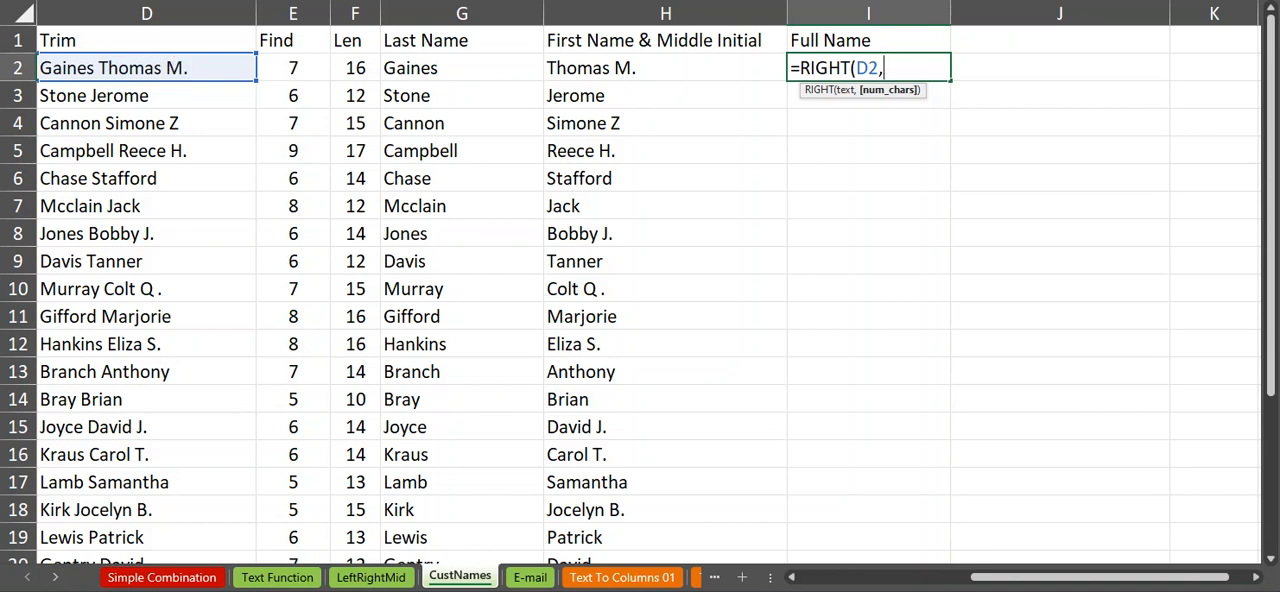
pyautogui.click(357, 68)
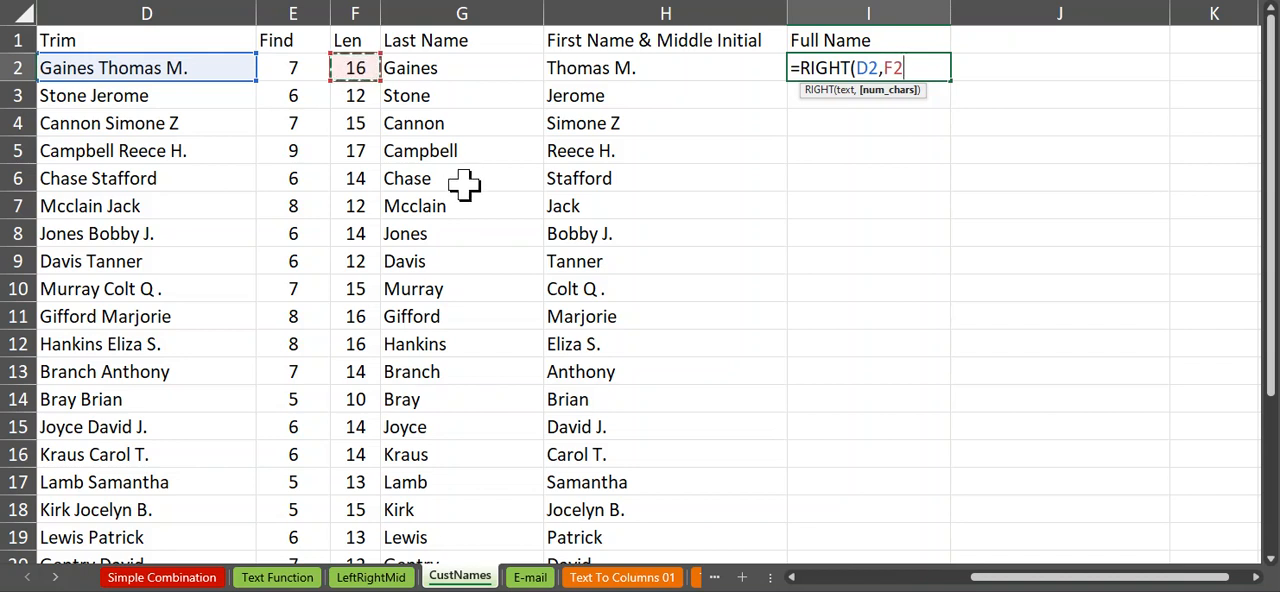
pyautogui.write('-')
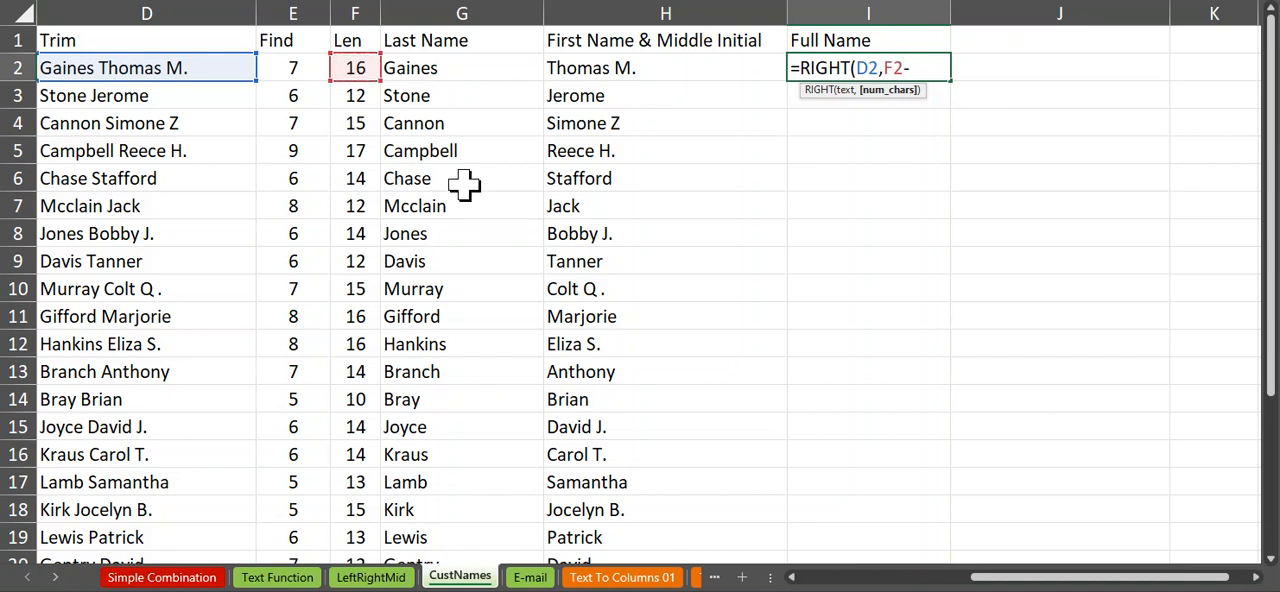
pyautogui.click(290, 74)
pyautogui.press('Return')
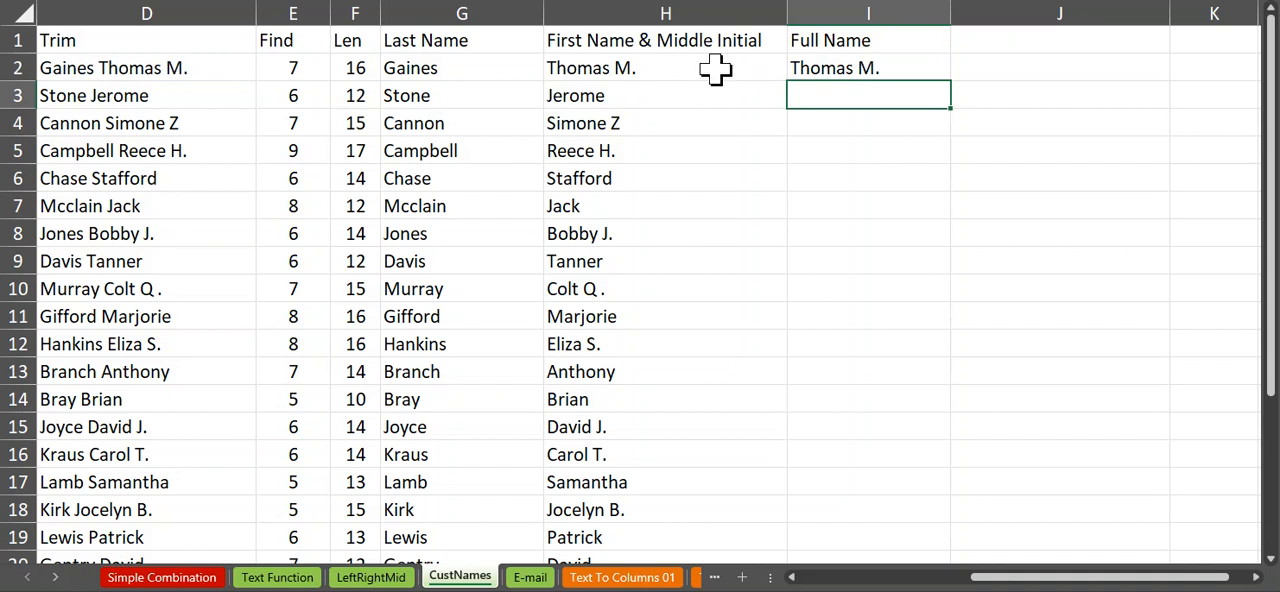
# Step: Compare the trial RIGHT formula with the MID column, then clear the trial formula from I2
pyautogui.click(660, 68)
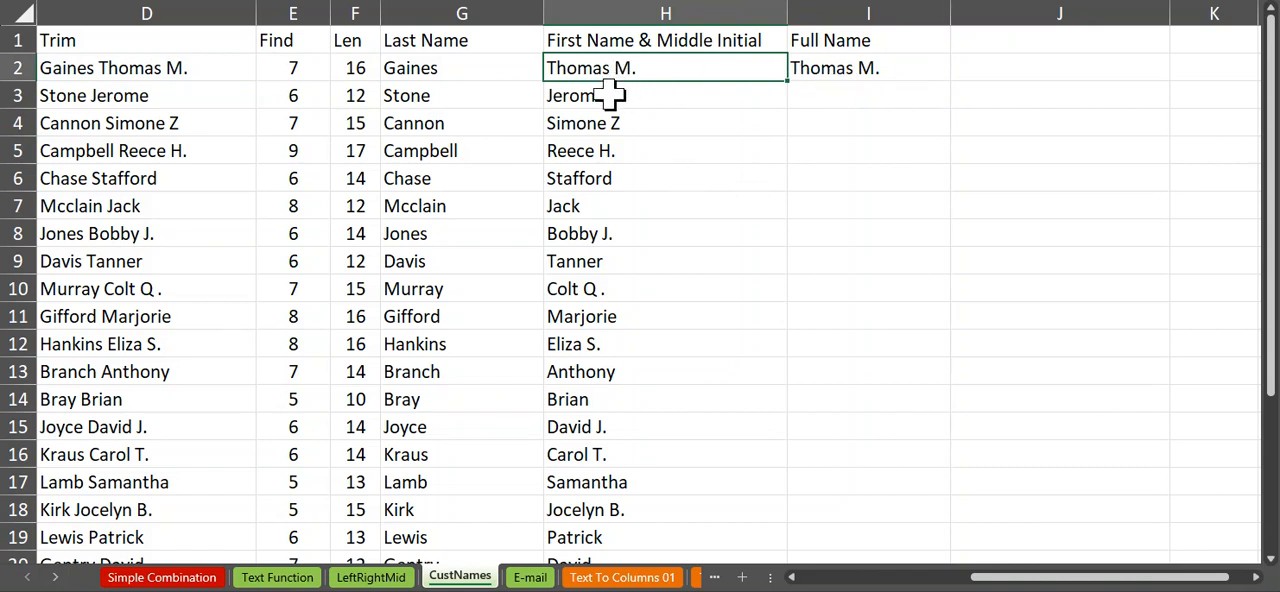
pyautogui.scroll(-1, 672, 148)
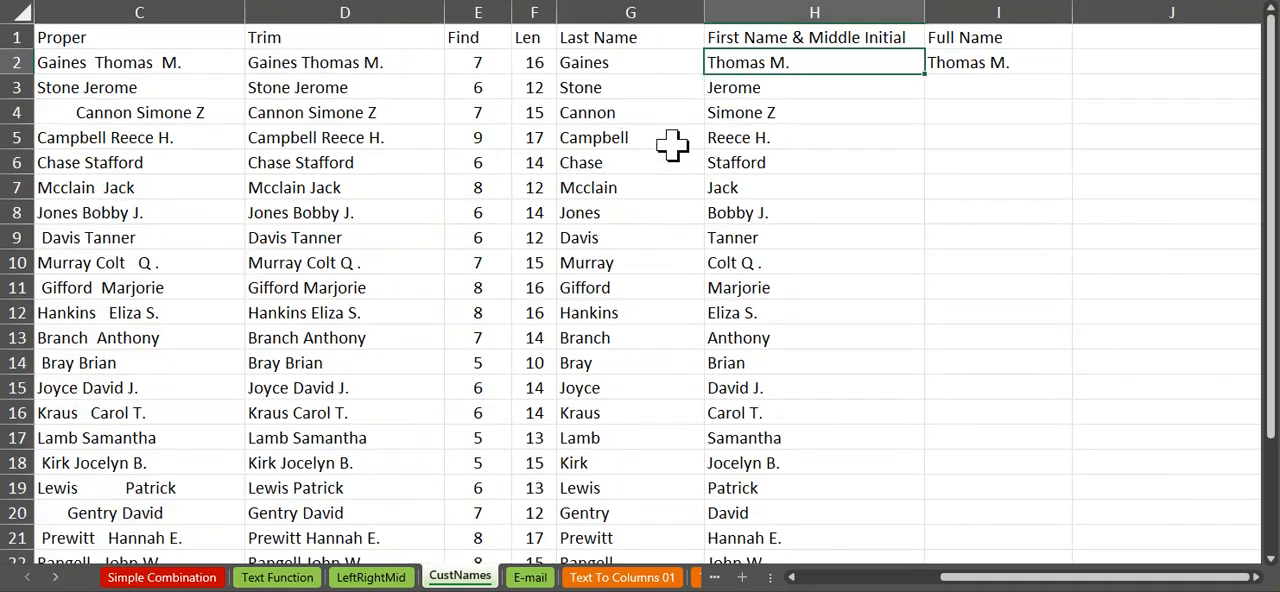
pyautogui.click(858, 578)
pyautogui.moveTo(858, 580); pyautogui.dragTo(944, 578)
pyautogui.scroll(-1, 925, 420)
pyautogui.scroll(-1, 925, 420)
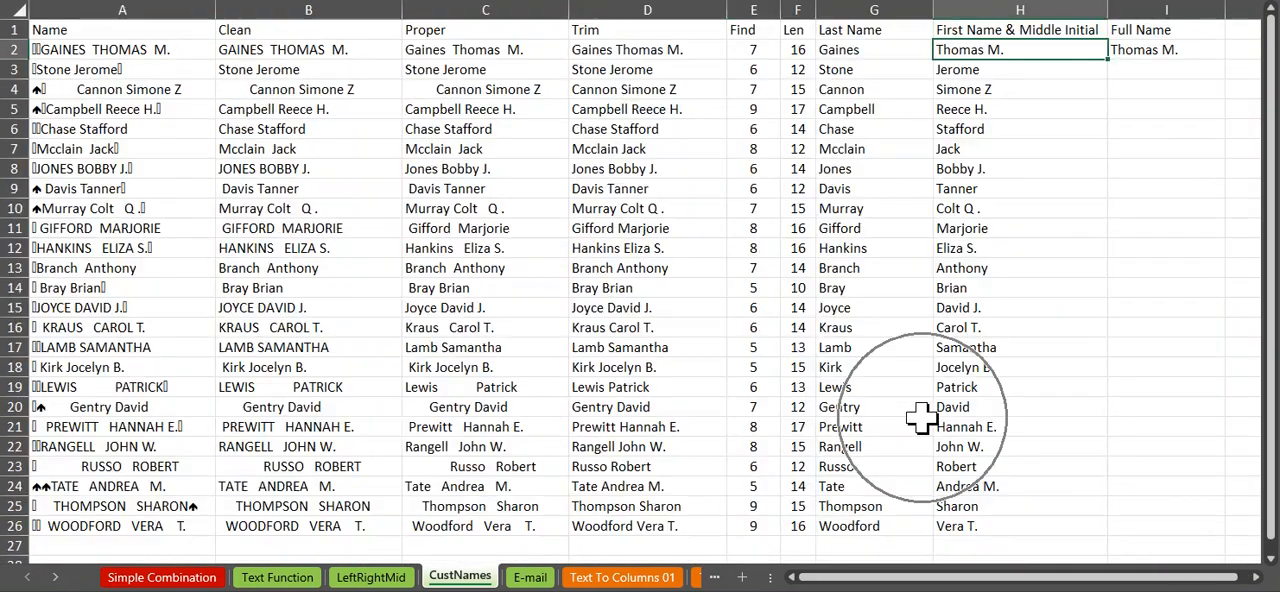
pyautogui.click(1150, 52)
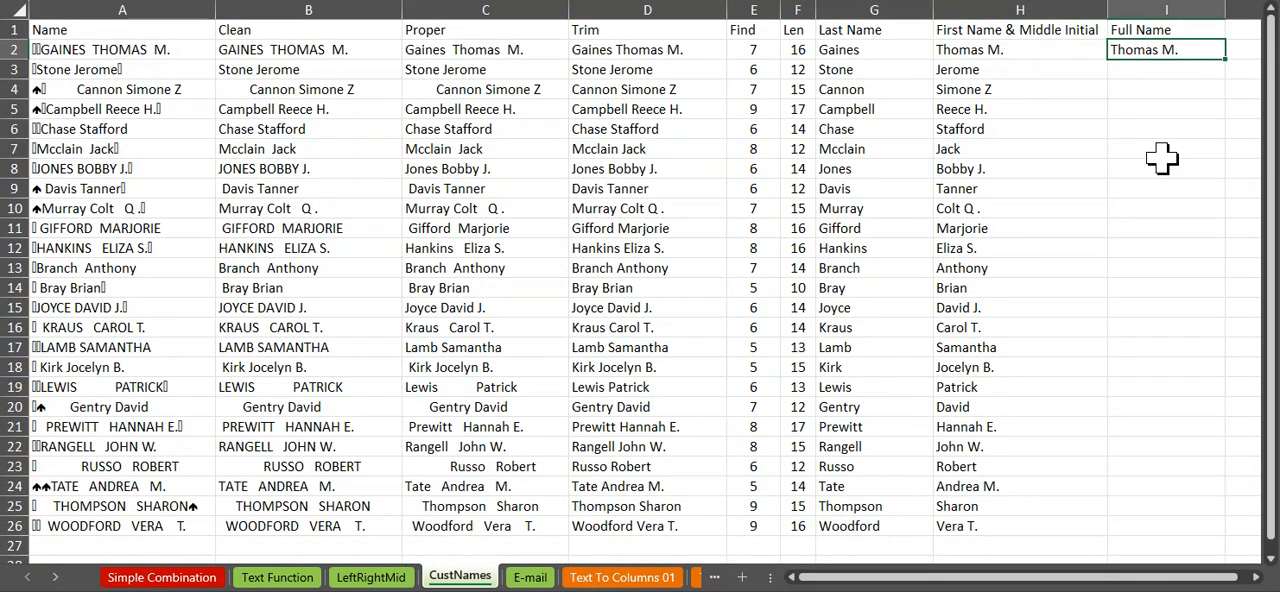
pyautogui.press('Delete')
# Step: In I2, start the full name by joining the first name and middle initial with a space using =H2&" "
pyautogui.write('=')
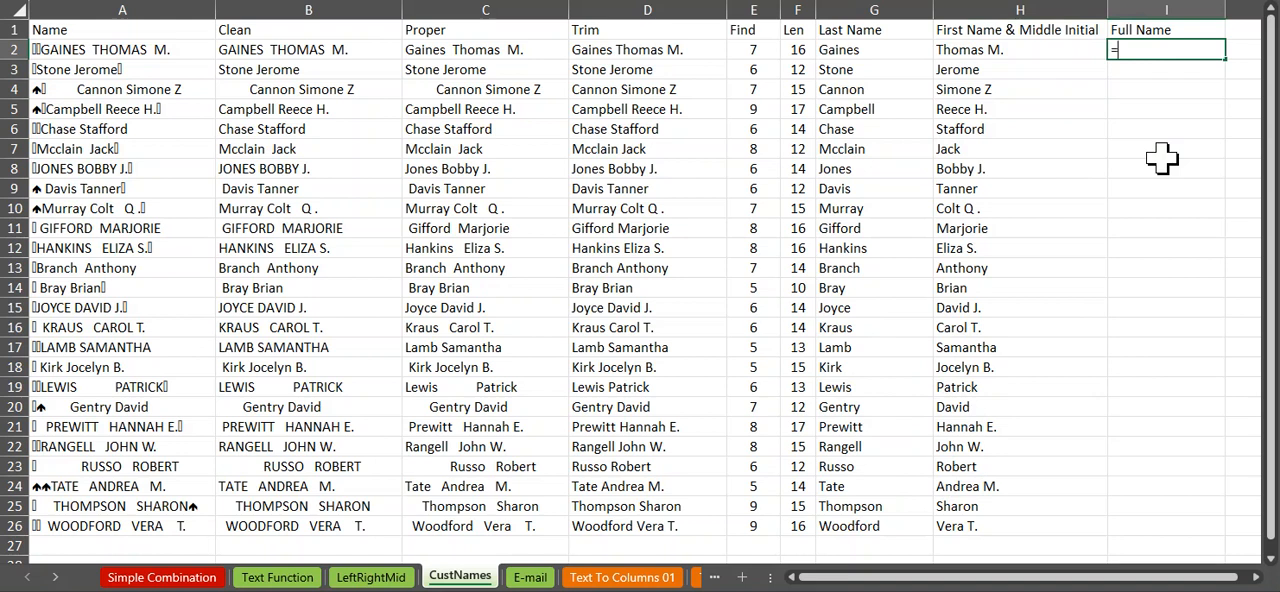
pyautogui.click(988, 50)
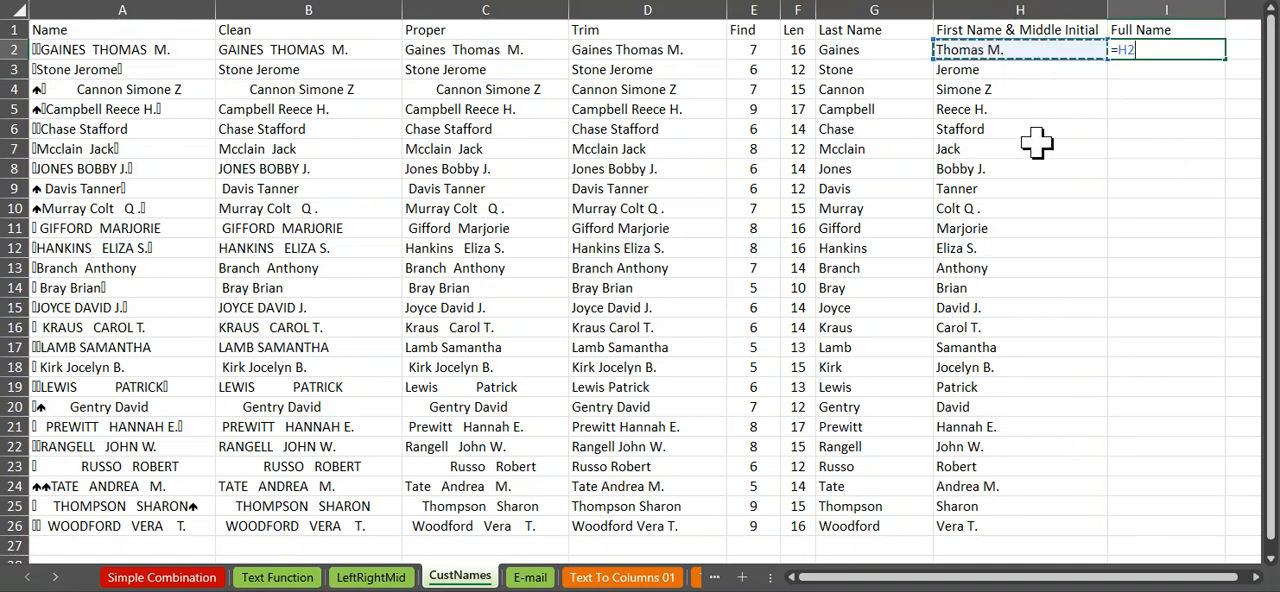
pyautogui.write('&')
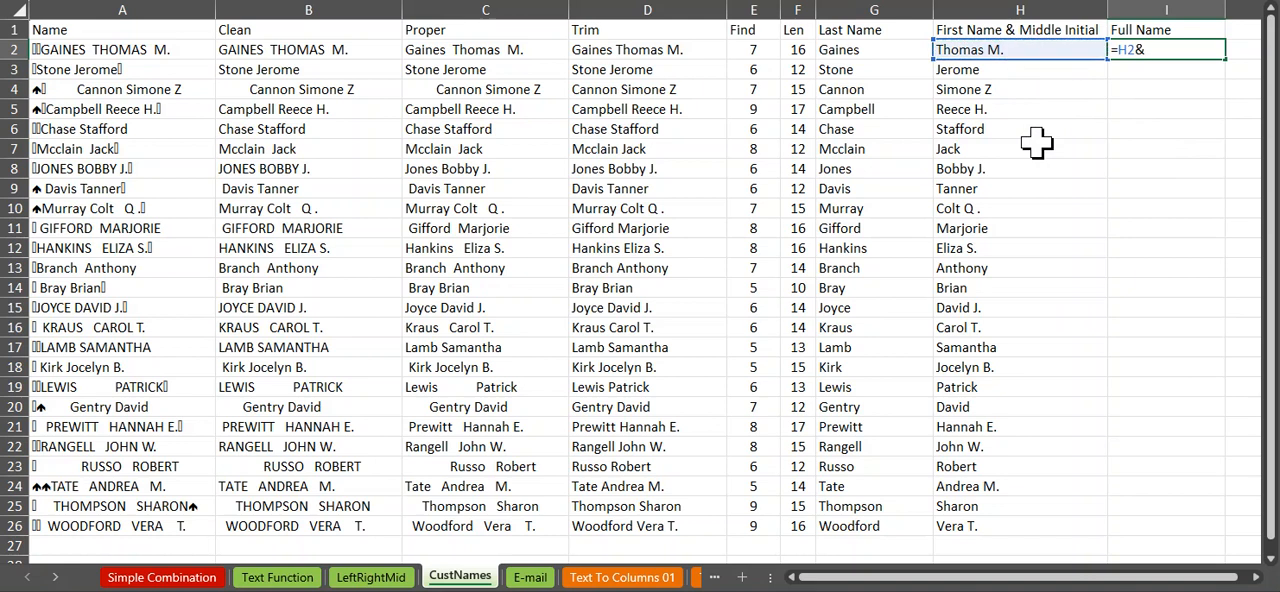
pyautogui.write('" "')
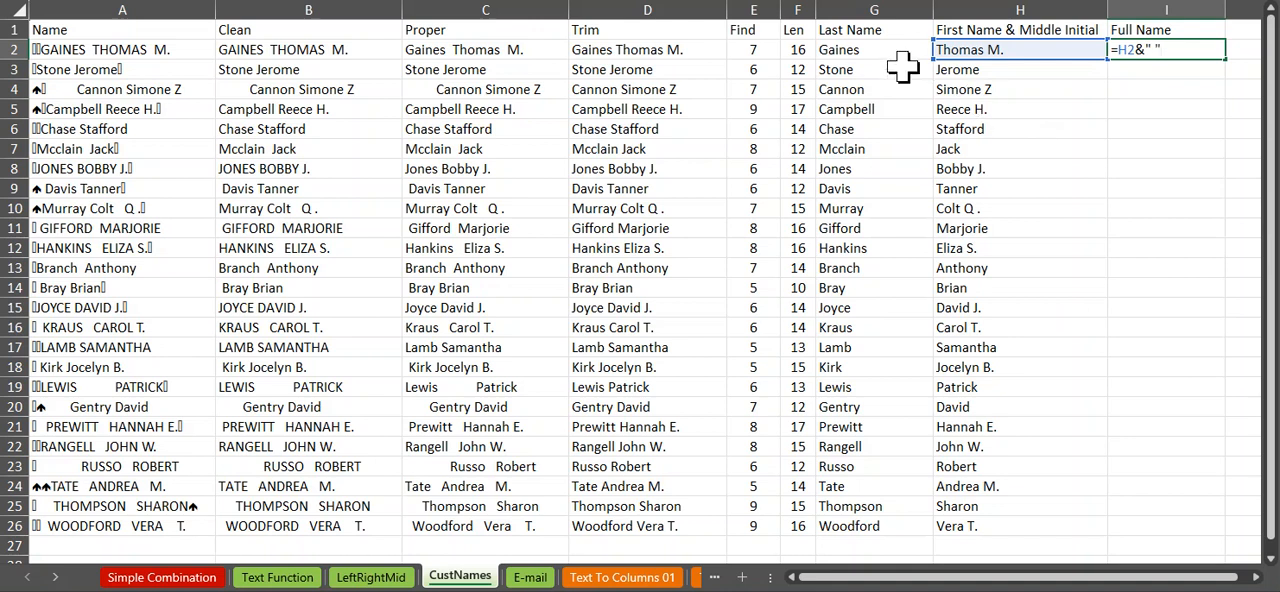
pyautogui.click(855, 50)
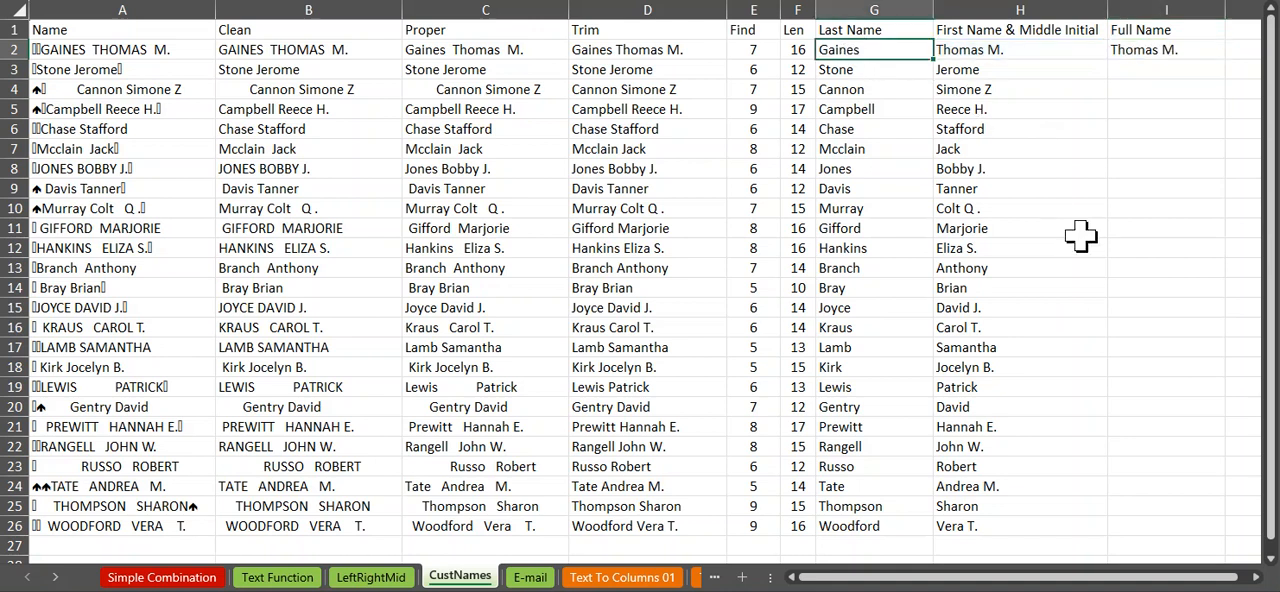
pyautogui.click(1143, 50)
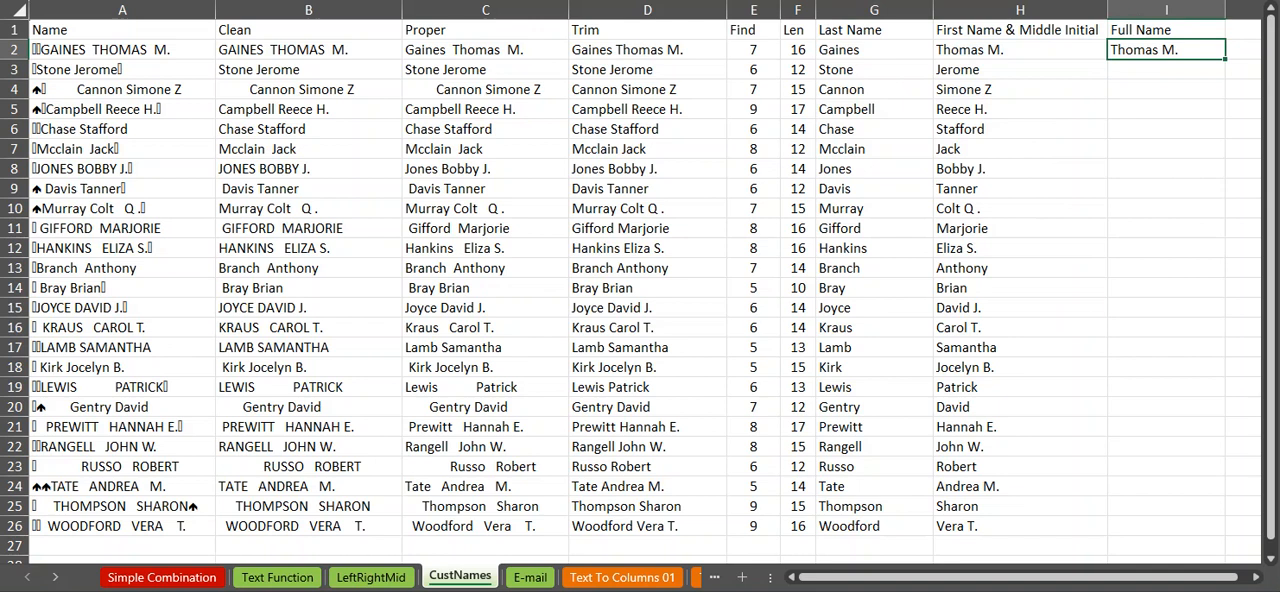
pyautogui.press('F2')
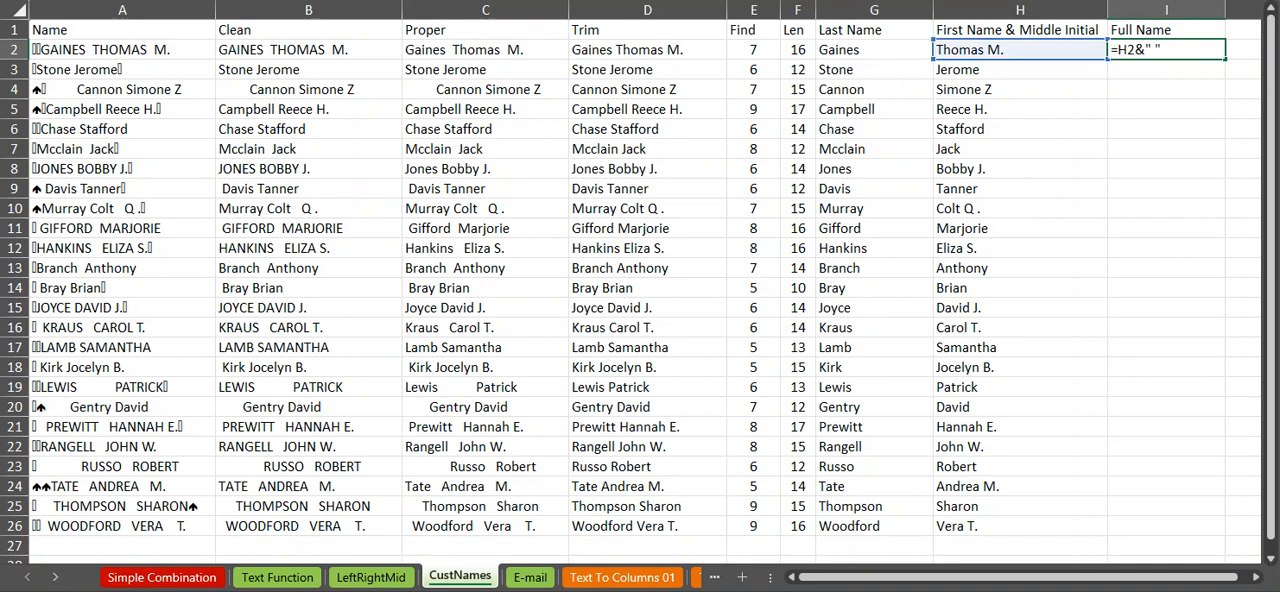
pyautogui.click(845, 52)
pyautogui.click(1115, 48)
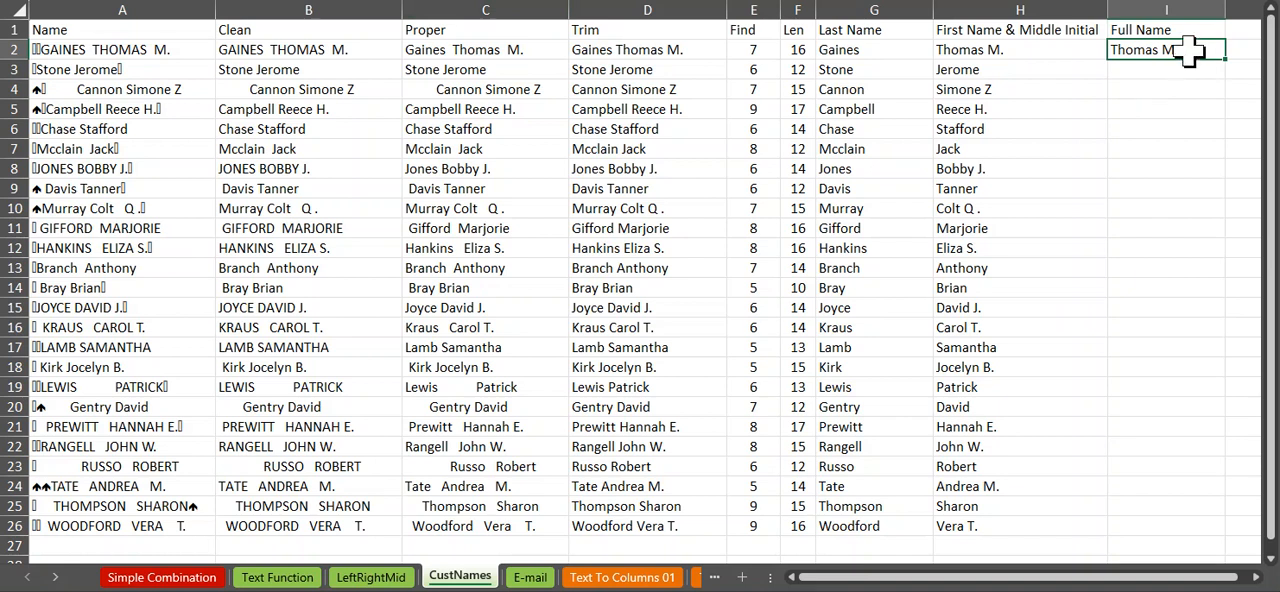
pyautogui.doubleClick(1190, 50)
pyautogui.click(890, 51)
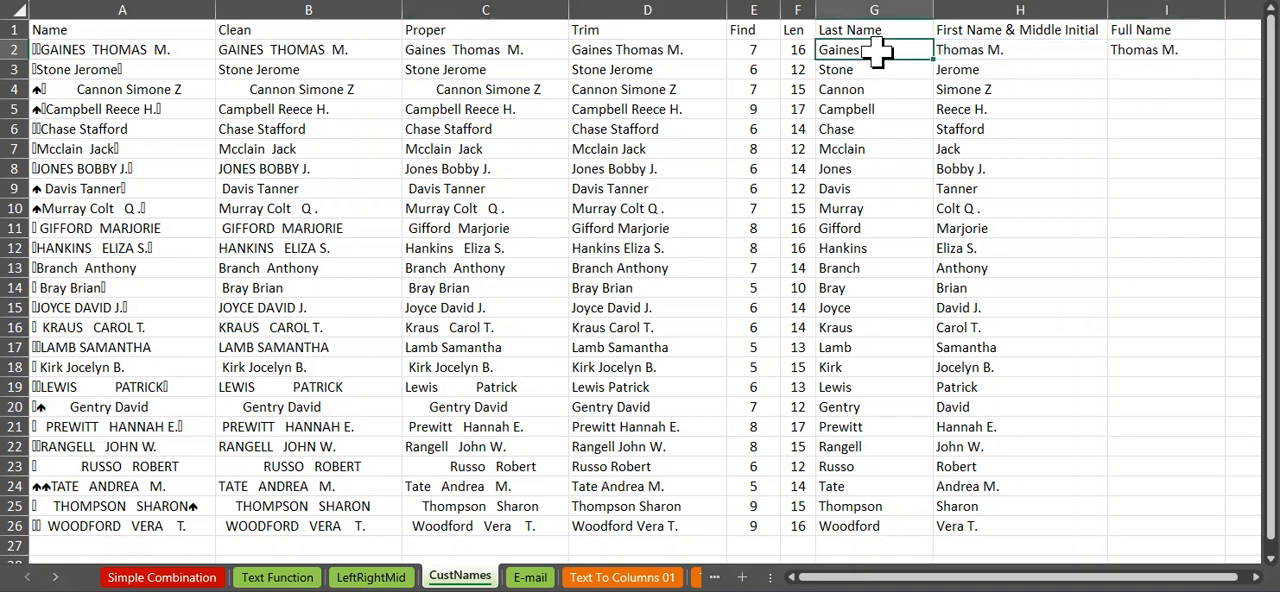
# Step: Complete the full name formula in I2 by appending the last name, giving =H2&" "&G2
pyautogui.click(1136, 47)
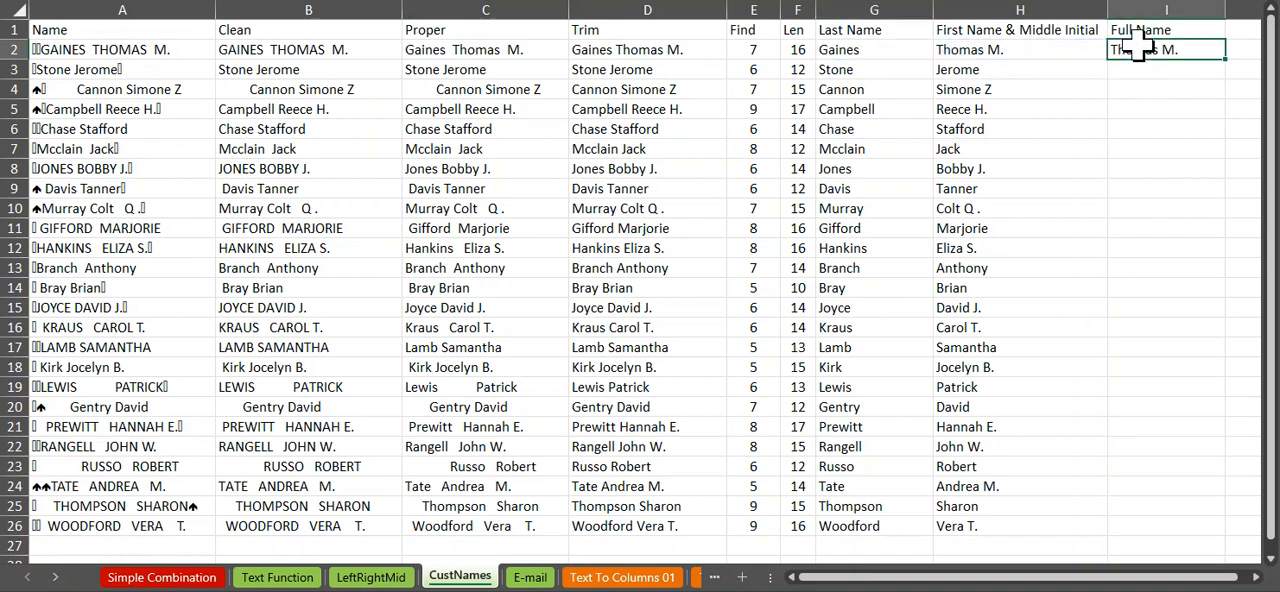
pyautogui.doubleClick(1200, 49)
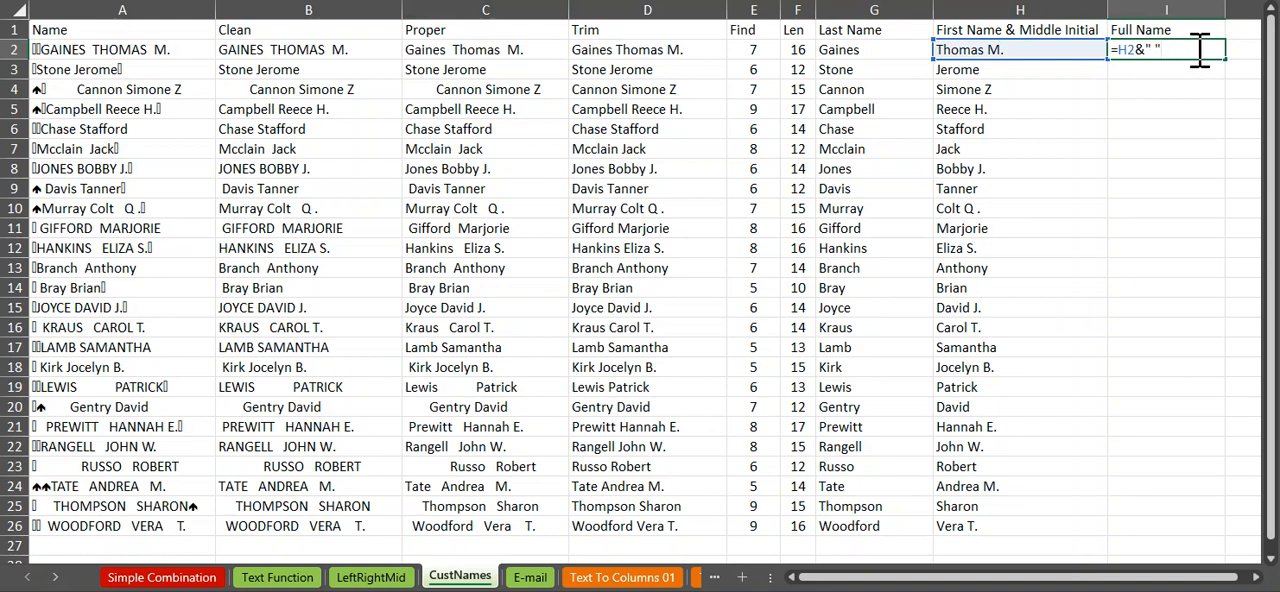
pyautogui.write('&')
pyautogui.click(868, 52)
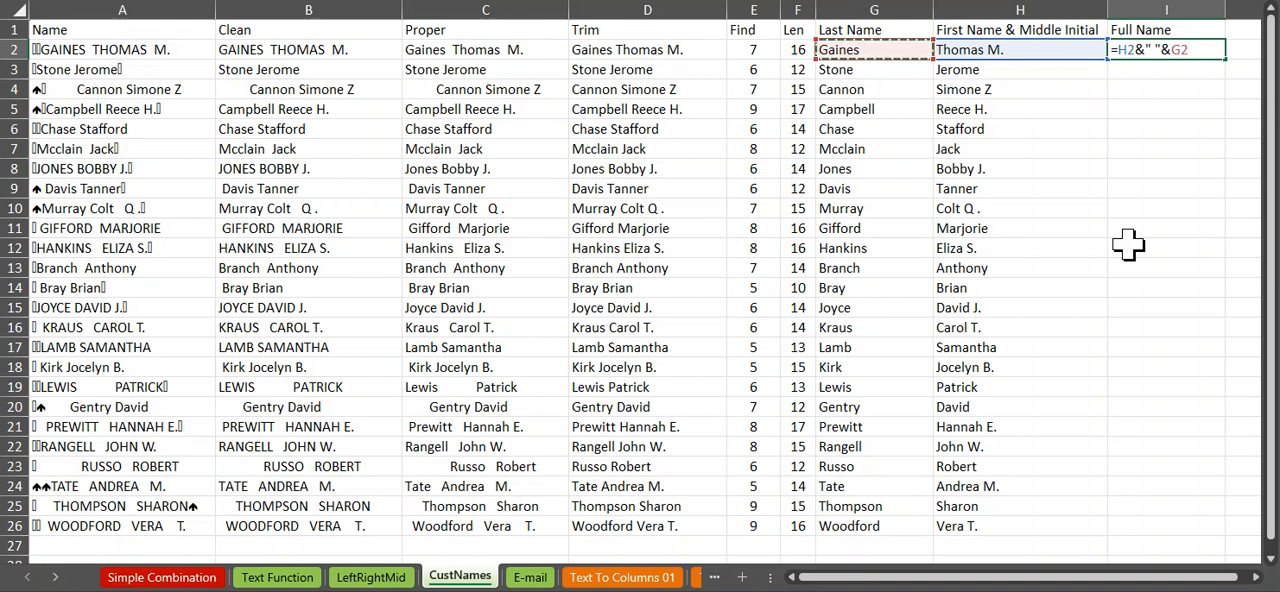
pyautogui.press('Return')
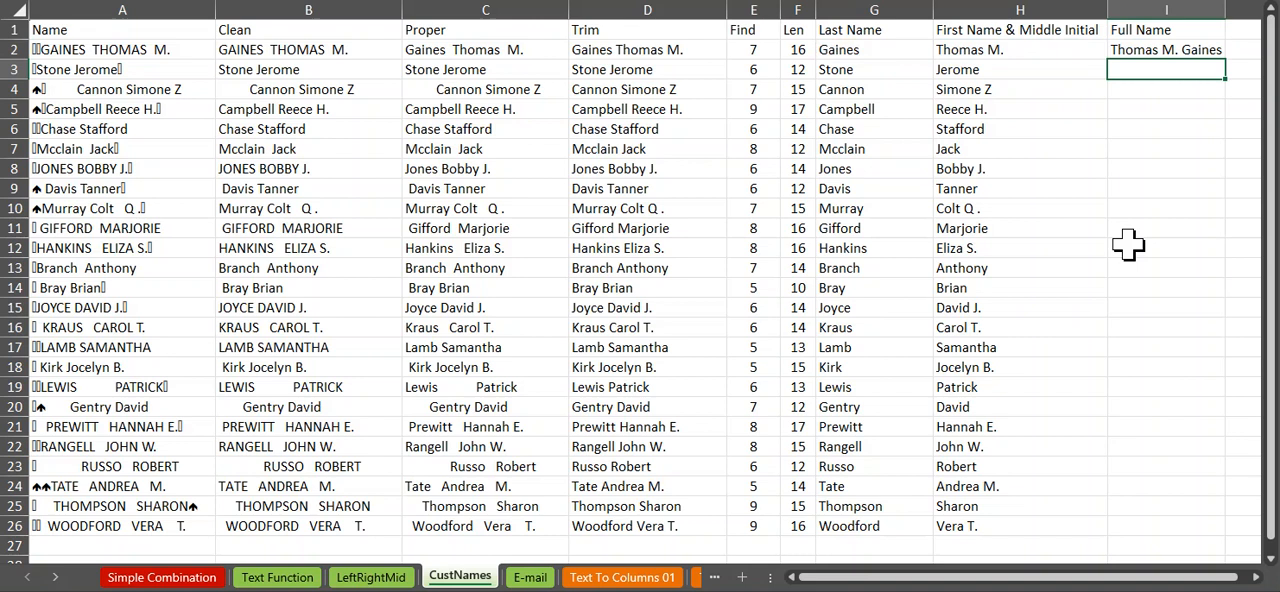
# Step: Review the arguments of the LEFT formula that extracts the last name in G2
pyautogui.click(880, 48)
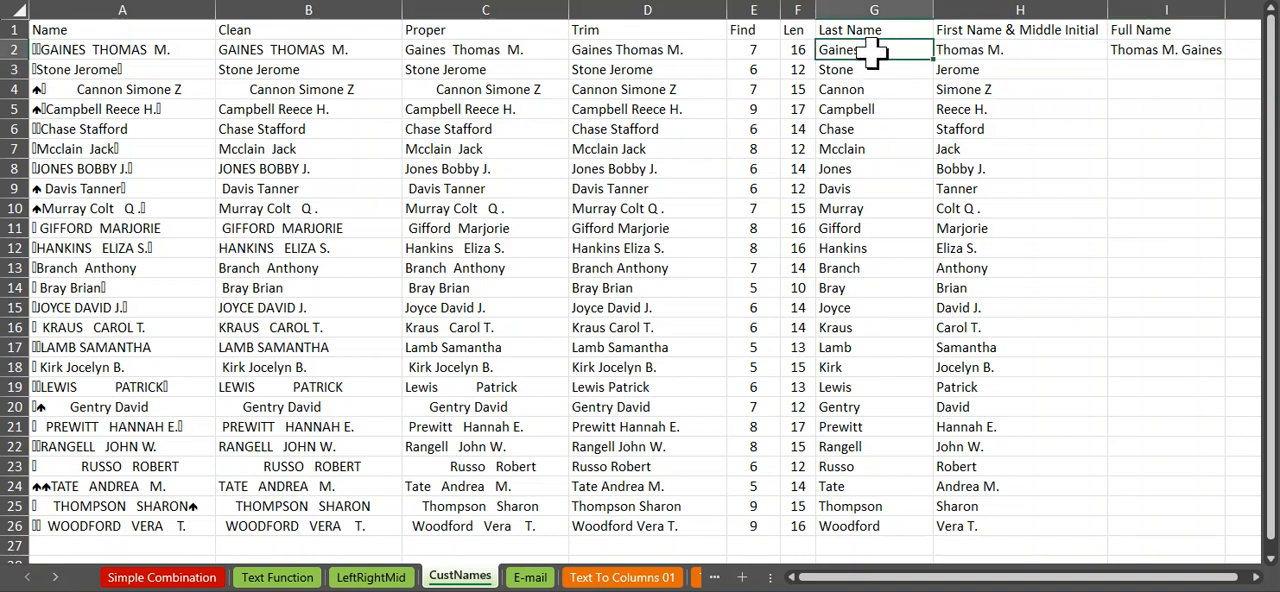
pyautogui.doubleClick(895, 48)
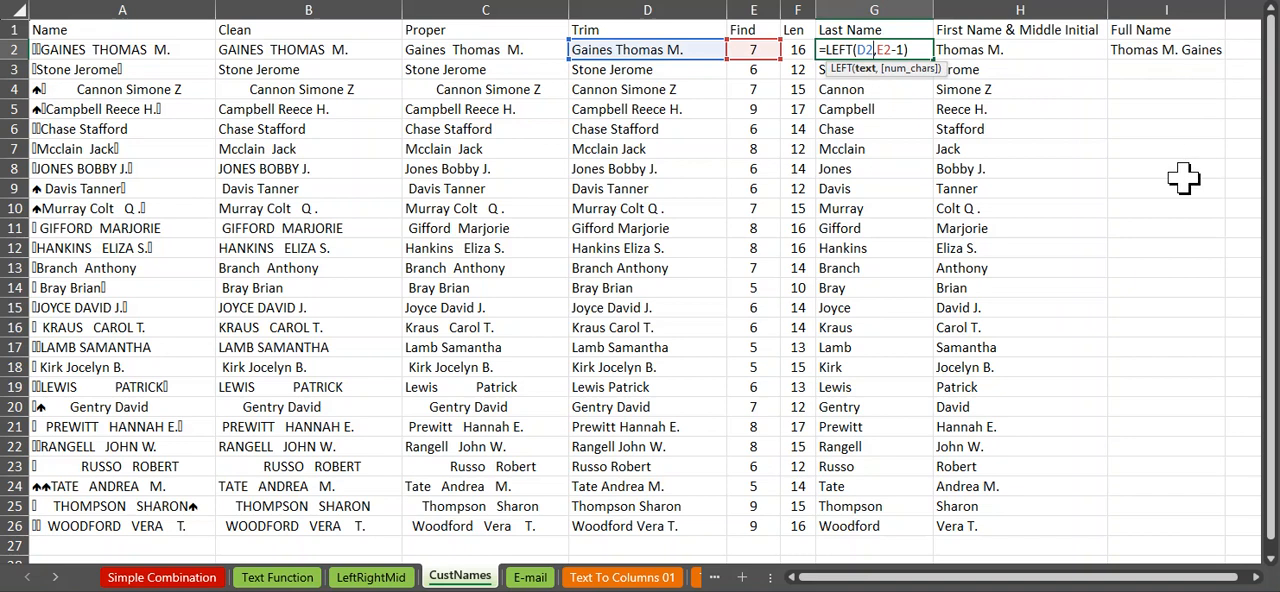
pyautogui.hotkey('ctrl', 'Return')
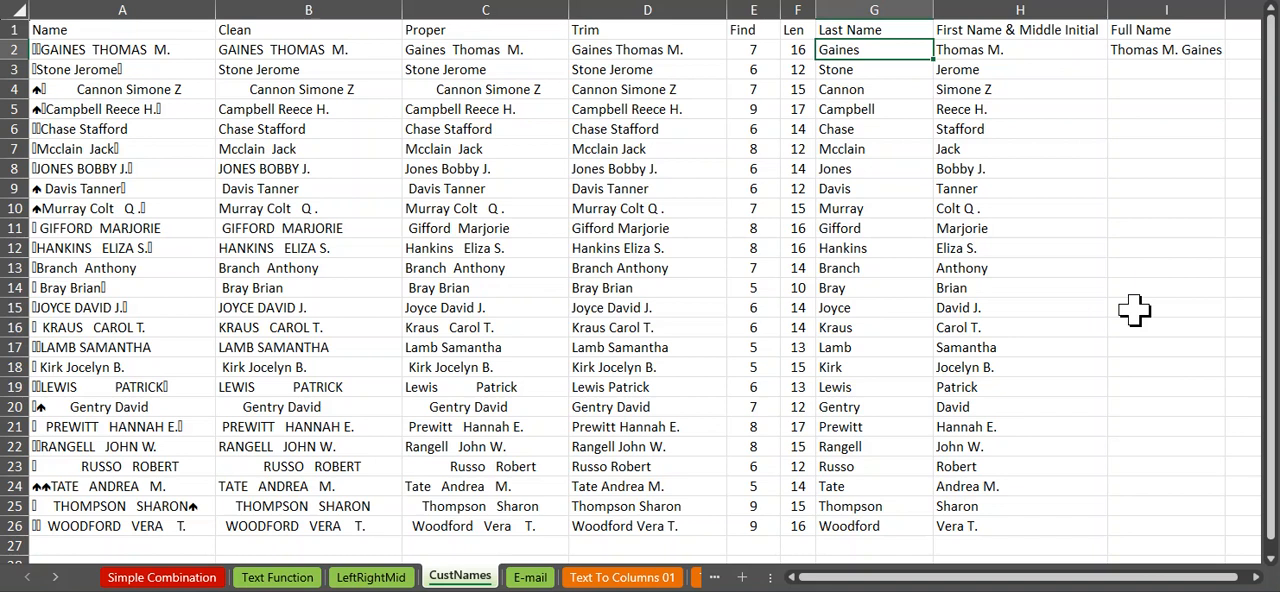
# Step: Copy the full name formula from I2 down to I26
pyautogui.click(1166, 50)
pyautogui.doubleClick(1226, 58)
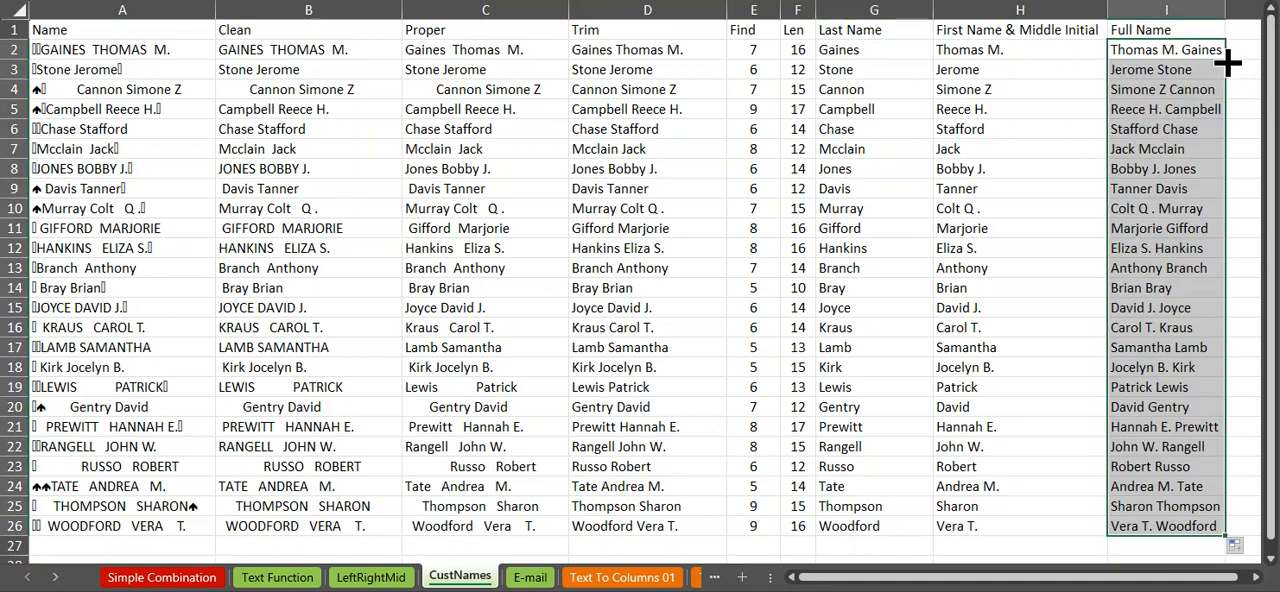
pyautogui.click(1055, 52)
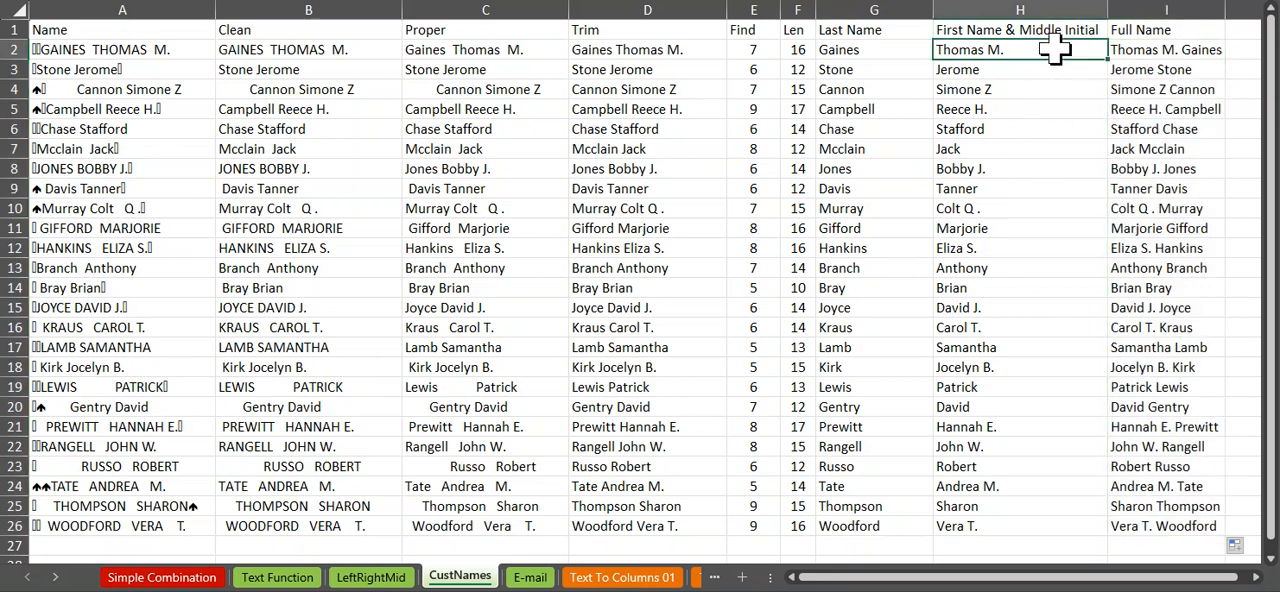